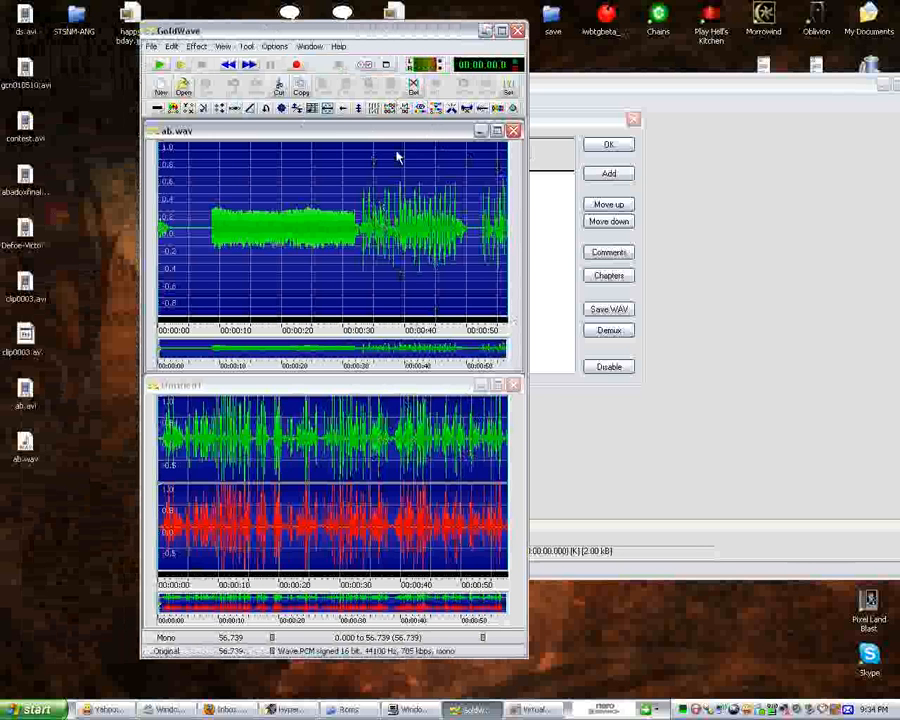
Step: Compare the length and format of ab.wav with those of the Untitled1 recording
{"action": "left_click_drag", "start_coordinate": [390, 30], "coordinate": [396, 23]}
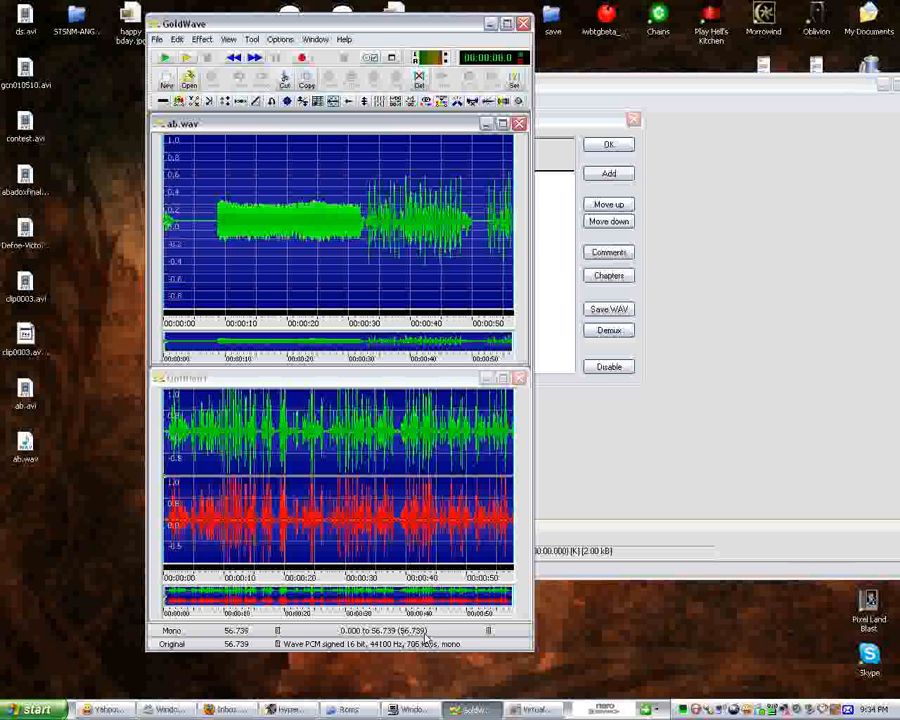
{"action": "left_click", "coordinate": [400, 384]}
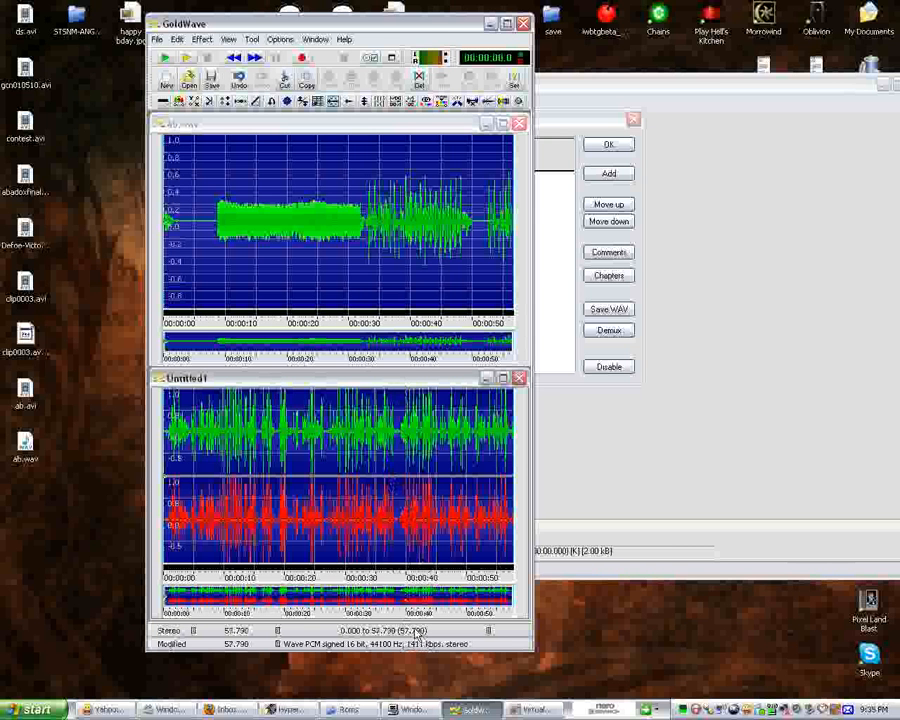
{"action": "left_click", "coordinate": [406, 125]}
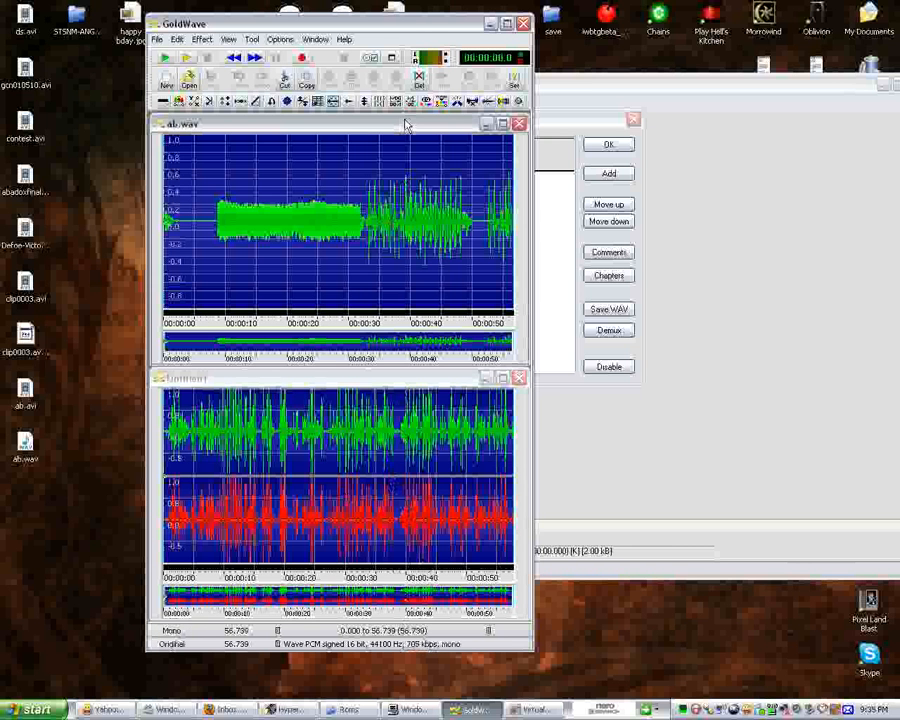
{"action": "left_click", "coordinate": [400, 378]}
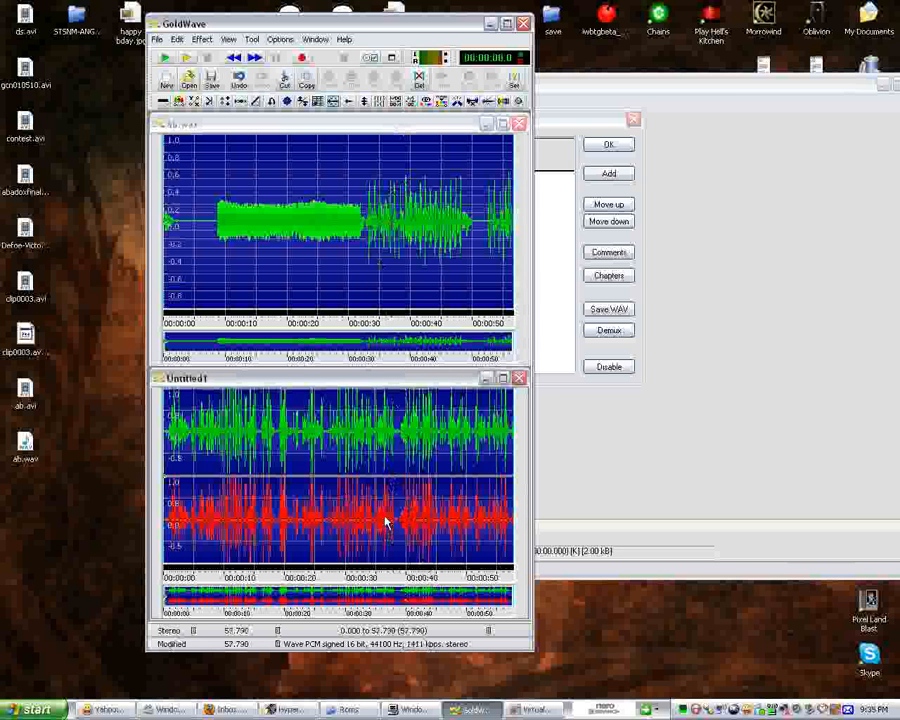
{"action": "right_click", "coordinate": [393, 447]}
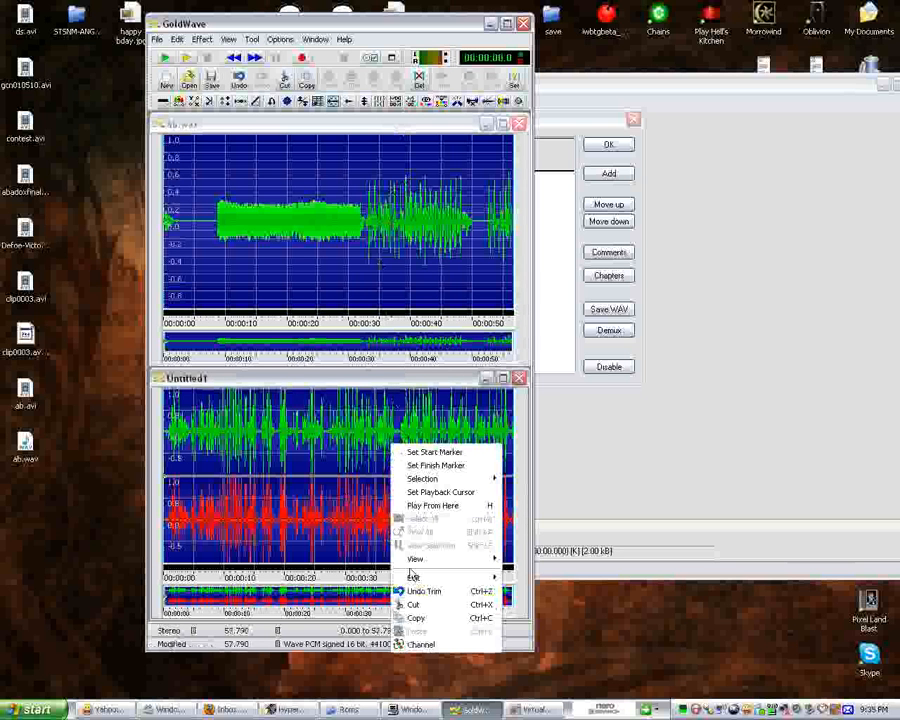
{"action": "left_click", "coordinate": [413, 491]}
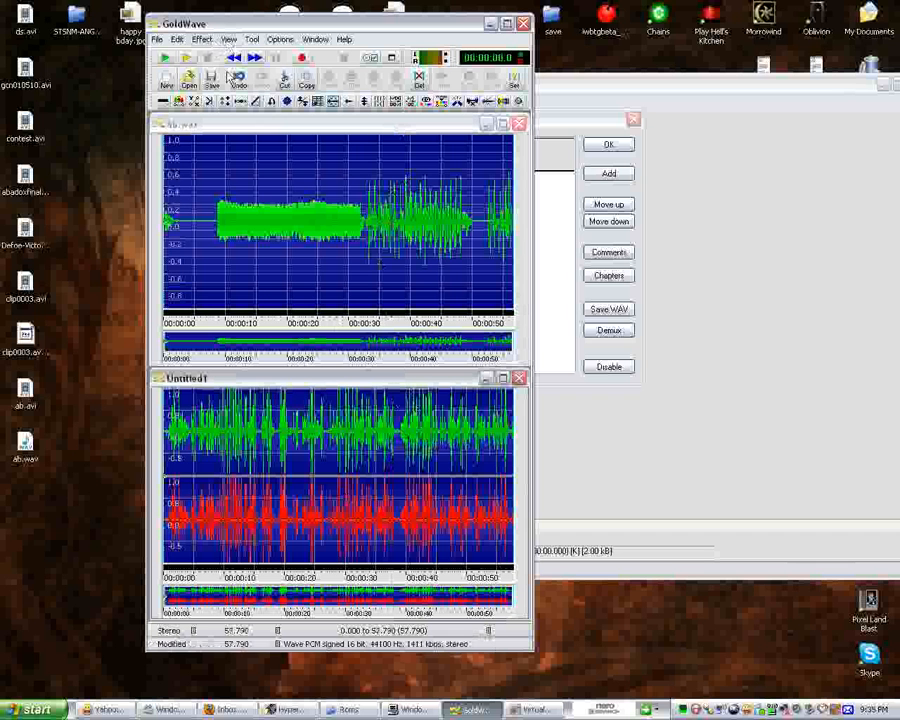
Step: Move the finish marker of the Untitled1 recording back from its end to about 56.819 seconds
{"action": "scroll", "coordinate": [328, 510], "scroll_direction": "up", "scroll_amount": 5}
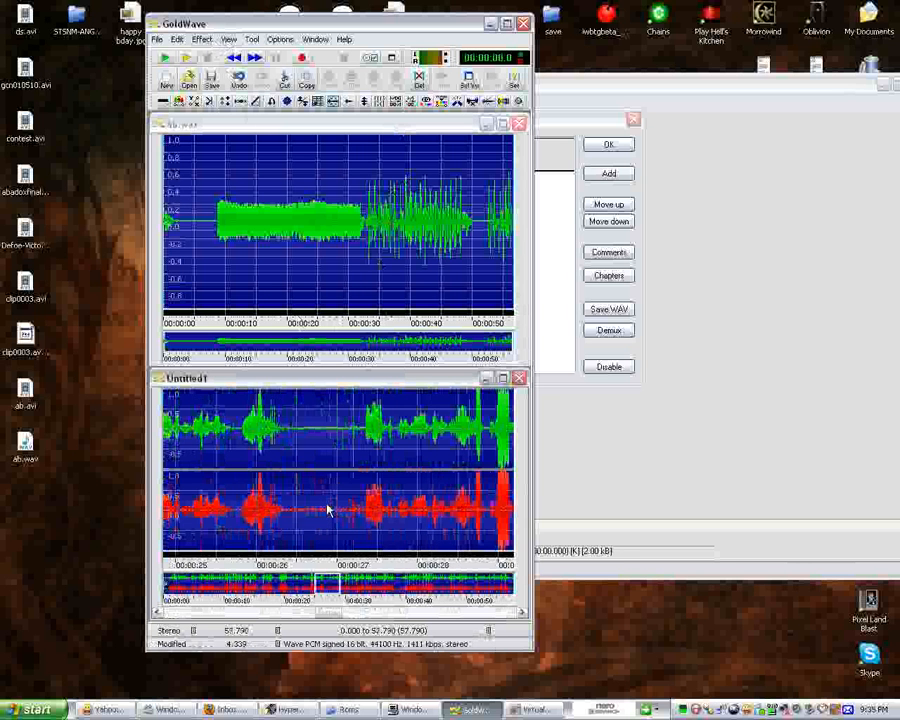
{"action": "scroll", "coordinate": [328, 510], "scroll_direction": "up", "scroll_amount": 5}
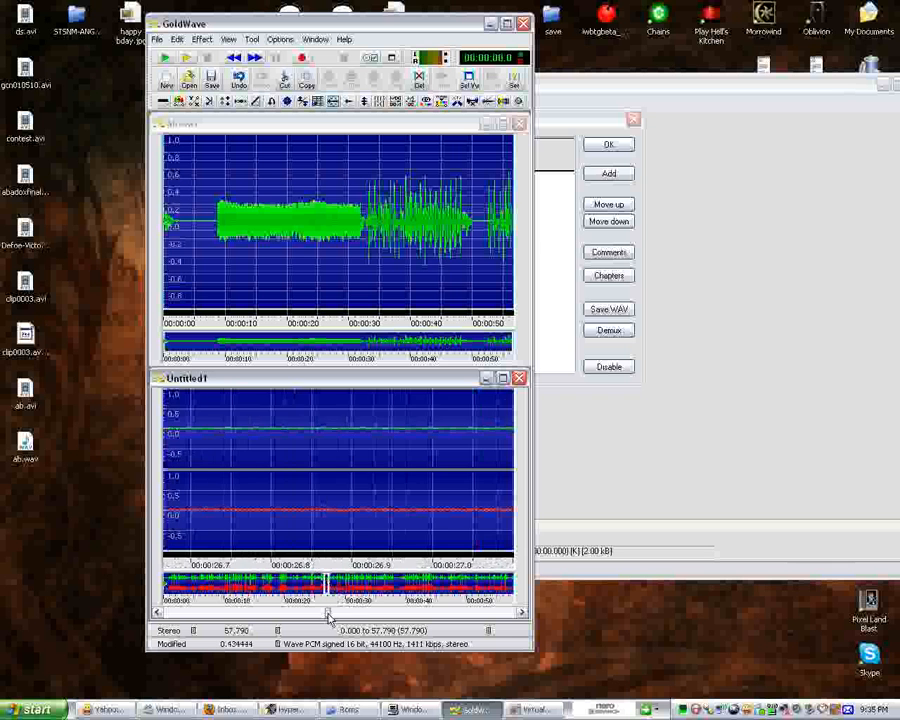
{"action": "left_click_drag", "start_coordinate": [328, 617], "coordinate": [520, 617]}
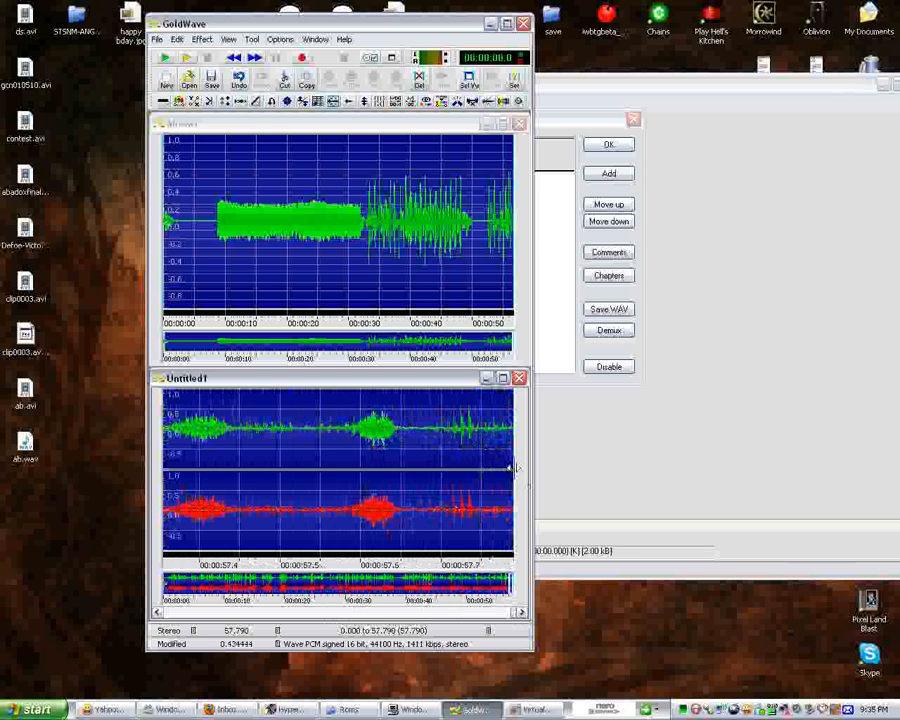
{"action": "left_click", "coordinate": [360, 124]}
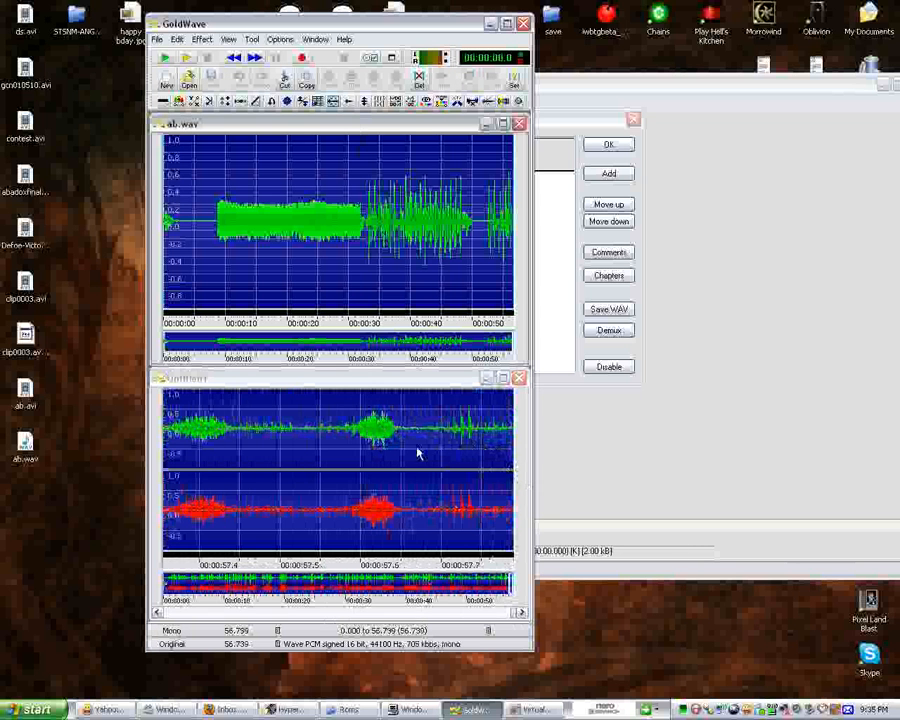
{"action": "left_click", "coordinate": [450, 377]}
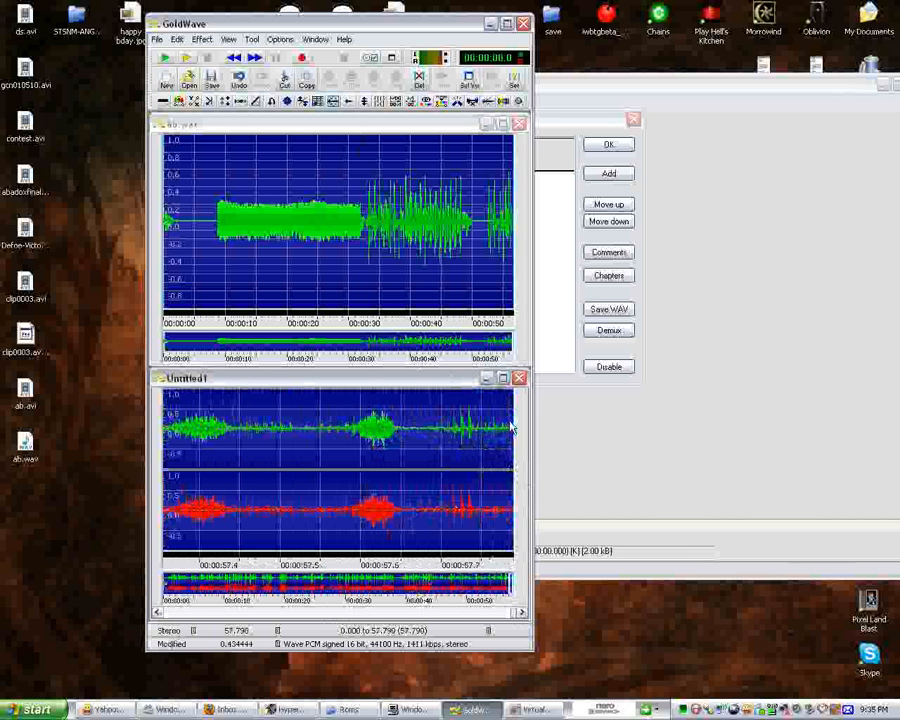
{"action": "left_click", "coordinate": [443, 421]}
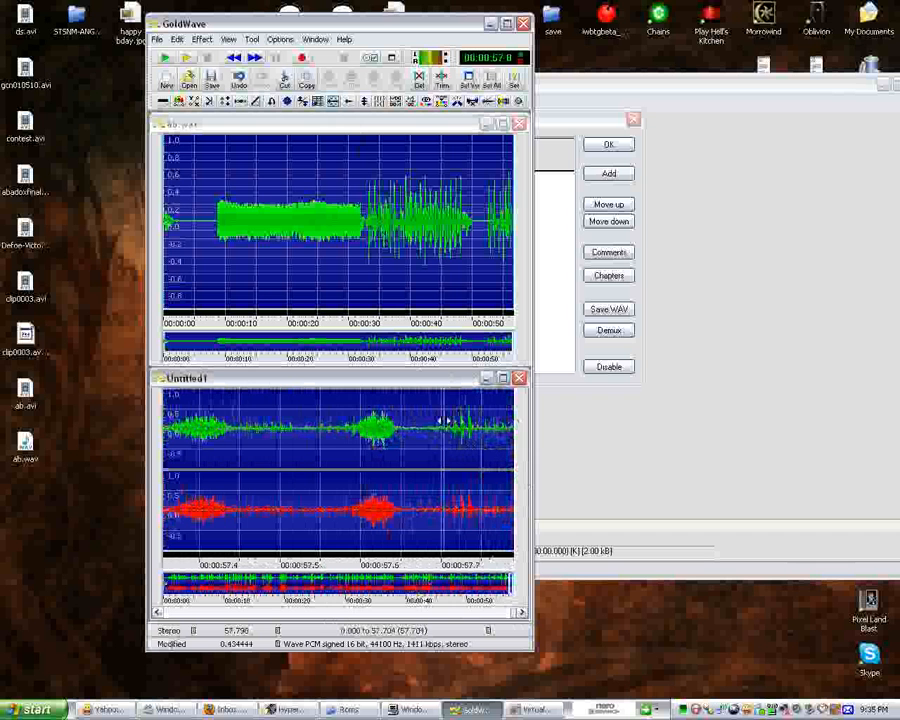
{"action": "mouse_move", "coordinate": [443, 421]}
{"action": "left_mouse_down"}
{"action": "mouse_move", "coordinate": [142, 420]}
{"action": "mouse_move", "coordinate": [352, 445]}
{"action": "mouse_move", "coordinate": [368, 435]}
{"action": "mouse_move", "coordinate": [240, 432]}
{"action": "left_mouse_up"}
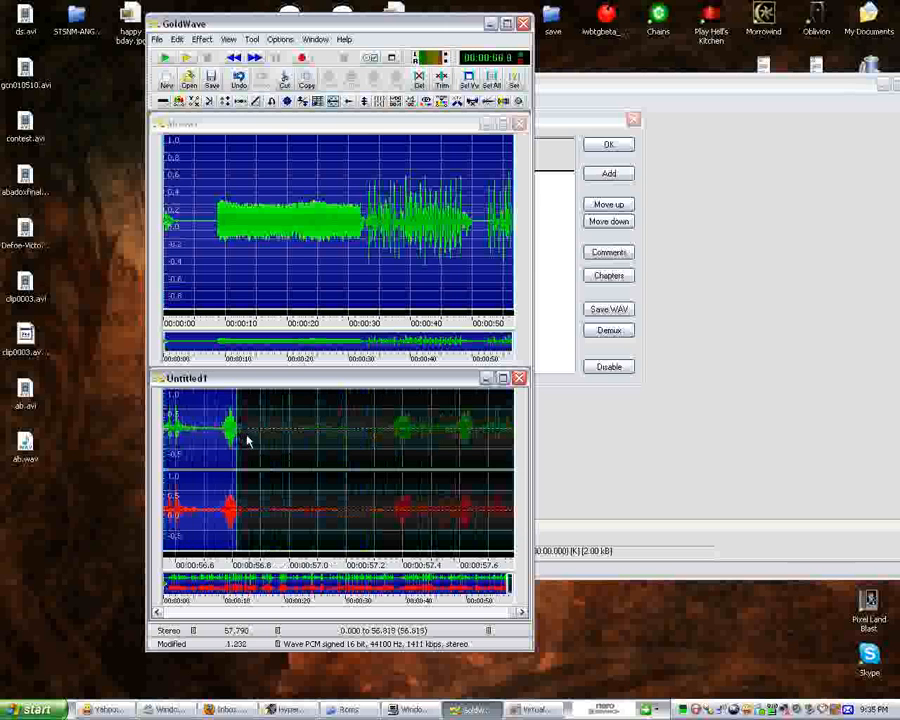
Step: Fine-tune Untitled1's finish marker to 56.739 seconds to match ab.wav's length, and trim the recording to the selection
{"action": "left_click", "coordinate": [390, 126]}
{"action": "left_click", "coordinate": [332, 402]}
{"action": "scroll", "coordinate": [239, 482], "scroll_direction": "up", "scroll_amount": 3}
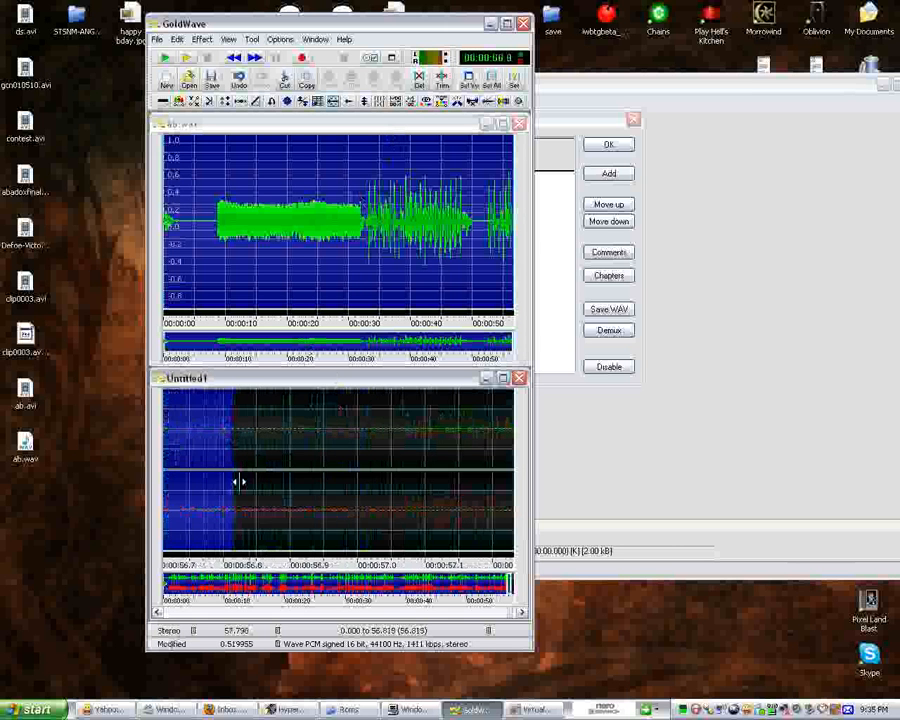
{"action": "scroll", "coordinate": [239, 482], "scroll_direction": "up", "scroll_amount": 3}
{"action": "mouse_move", "coordinate": [226, 465]}
{"action": "left_mouse_down"}
{"action": "mouse_move", "coordinate": [141, 466]}
{"action": "mouse_move", "coordinate": [305, 474]}
{"action": "mouse_move", "coordinate": [270, 476]}
{"action": "left_mouse_up"}
{"action": "scroll", "coordinate": [269, 476], "scroll_direction": "up", "scroll_amount": 17}
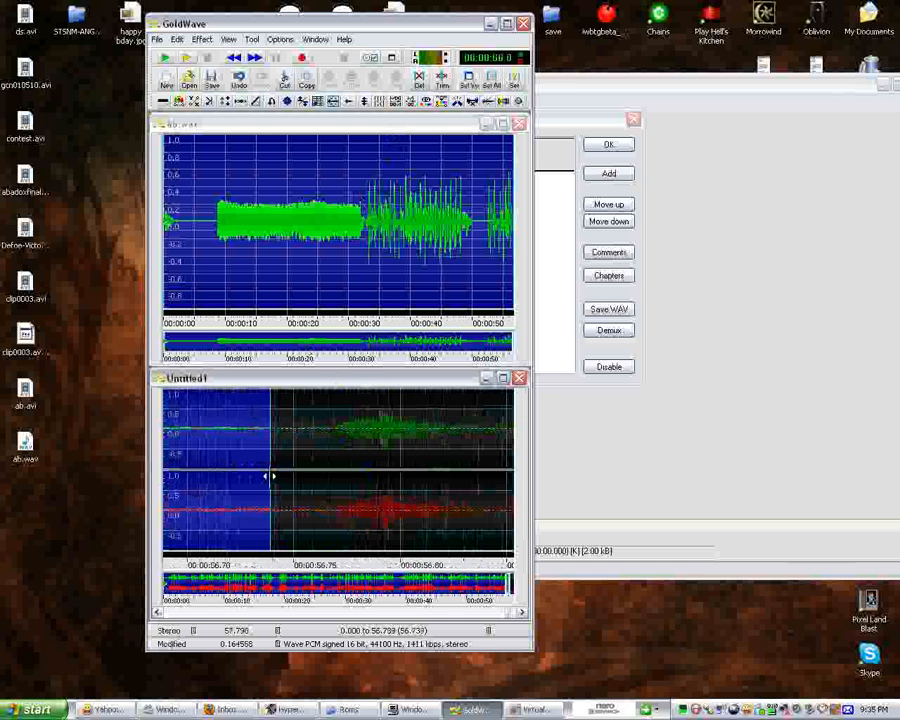
{"action": "scroll", "coordinate": [269, 478], "scroll_direction": "down", "scroll_amount": 5}
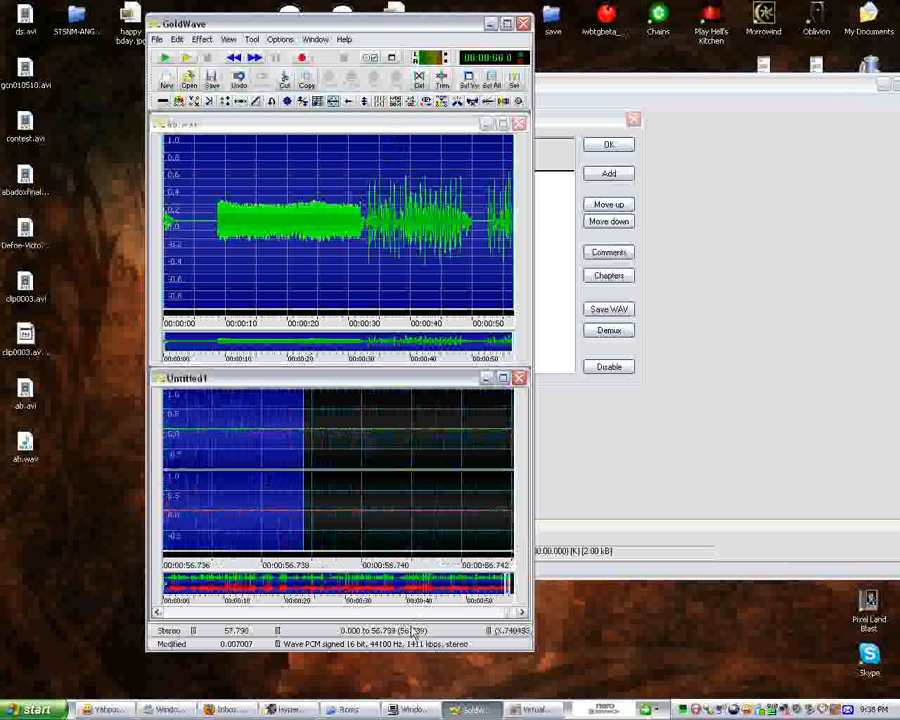
{"action": "left_click", "coordinate": [441, 80]}
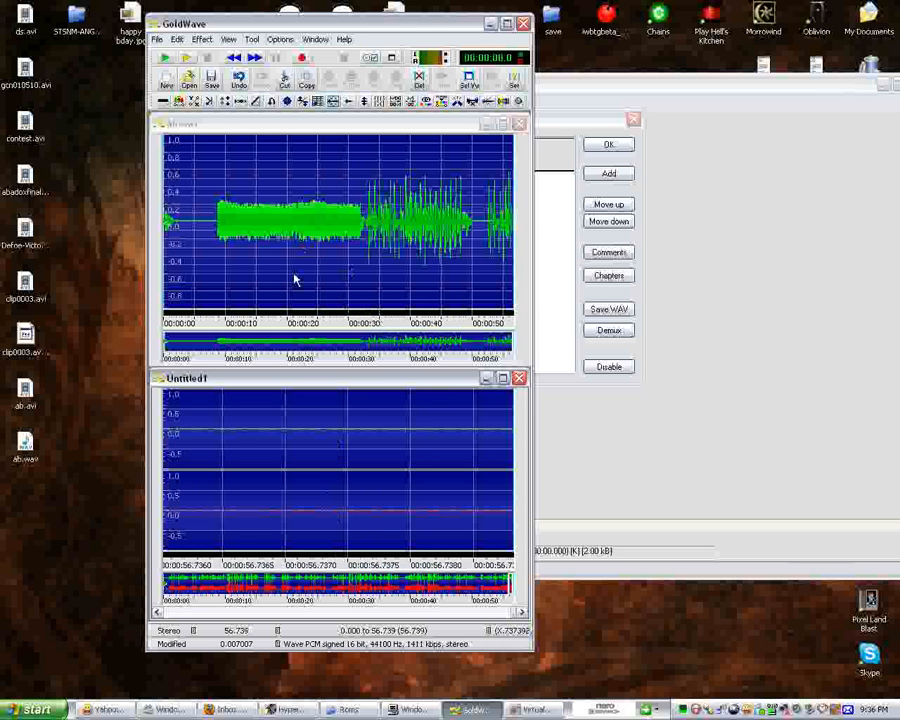
Step: Copy all of ab.wav's audio and mix it into Untitled1 from time zero at a volume of -20.29 dB
{"action": "left_click", "coordinate": [286, 125]}
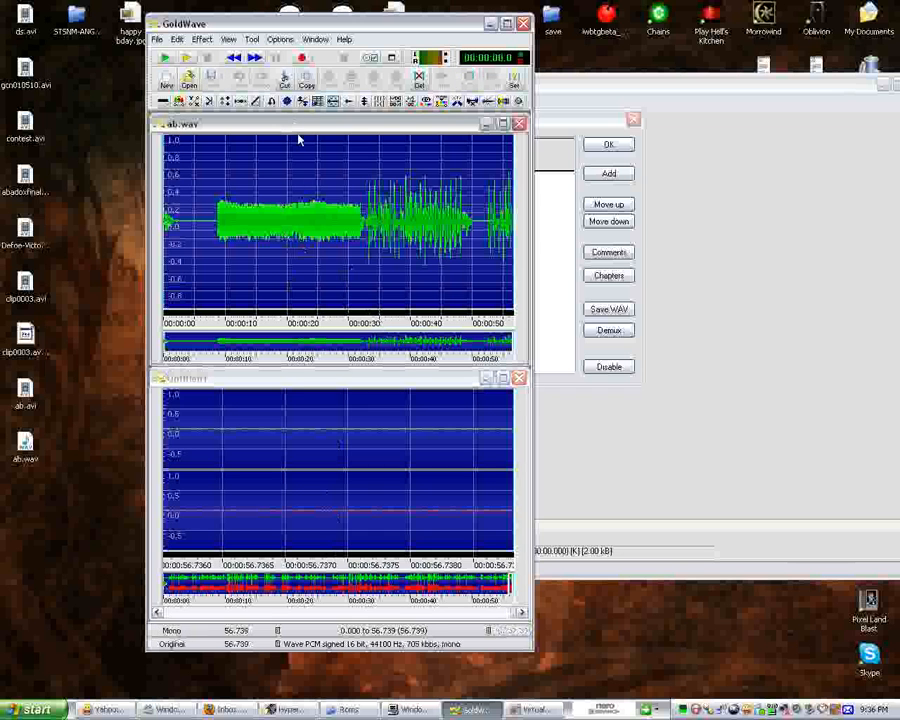
{"action": "right_click", "coordinate": [310, 190]}
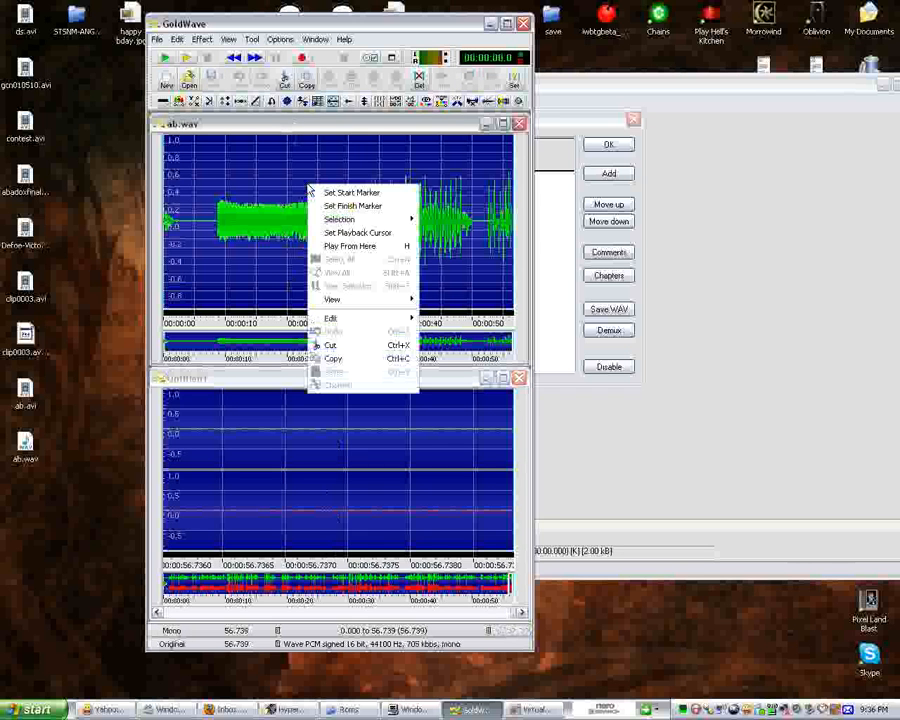
{"action": "left_click", "coordinate": [360, 358]}
{"action": "left_click", "coordinate": [358, 377]}
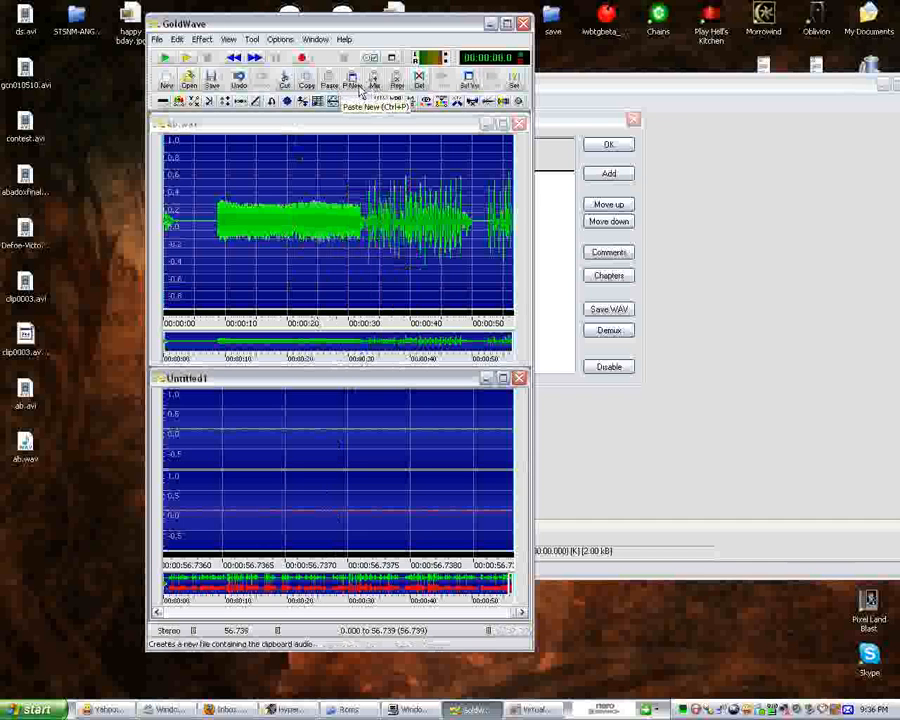
{"action": "left_click", "coordinate": [375, 84]}
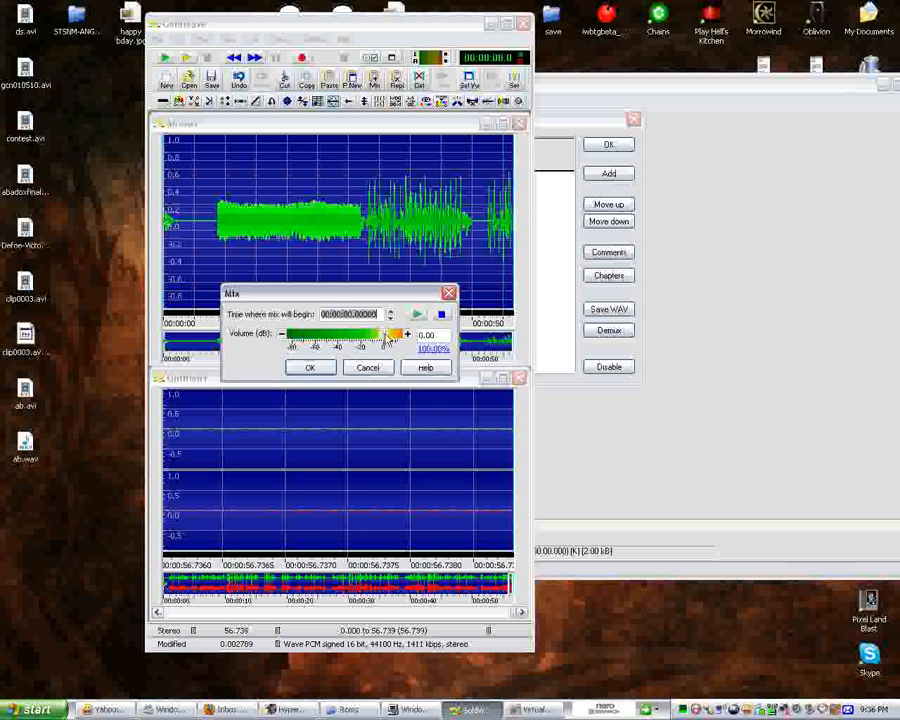
{"action": "left_click_drag", "start_coordinate": [387, 339], "coordinate": [362, 340]}
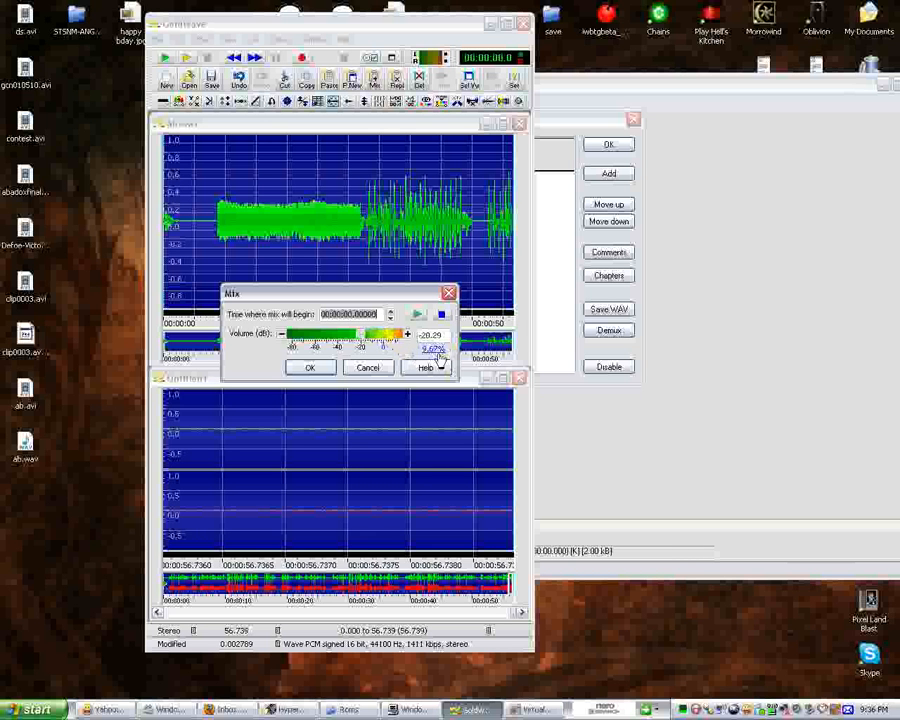
{"action": "left_click", "coordinate": [304, 367]}
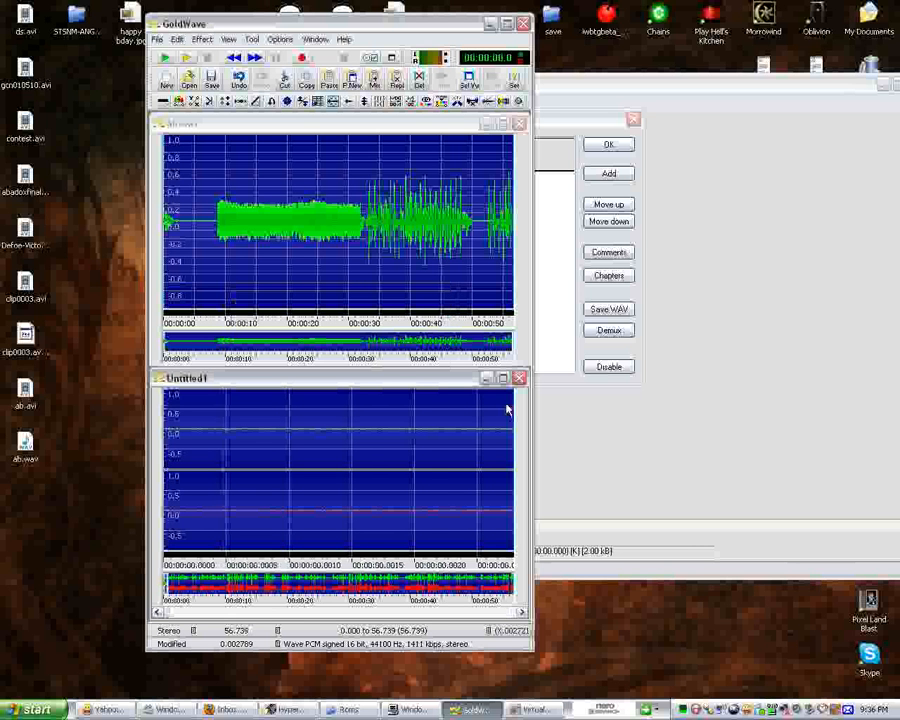
Step: Save the mixed Untitled1 sound to the Desktop as ab in MPEG Audio (*.mp3) format, Layer-3, 44100 Hz, 128 kbps, stereo
{"action": "double_click", "coordinate": [394, 379]}
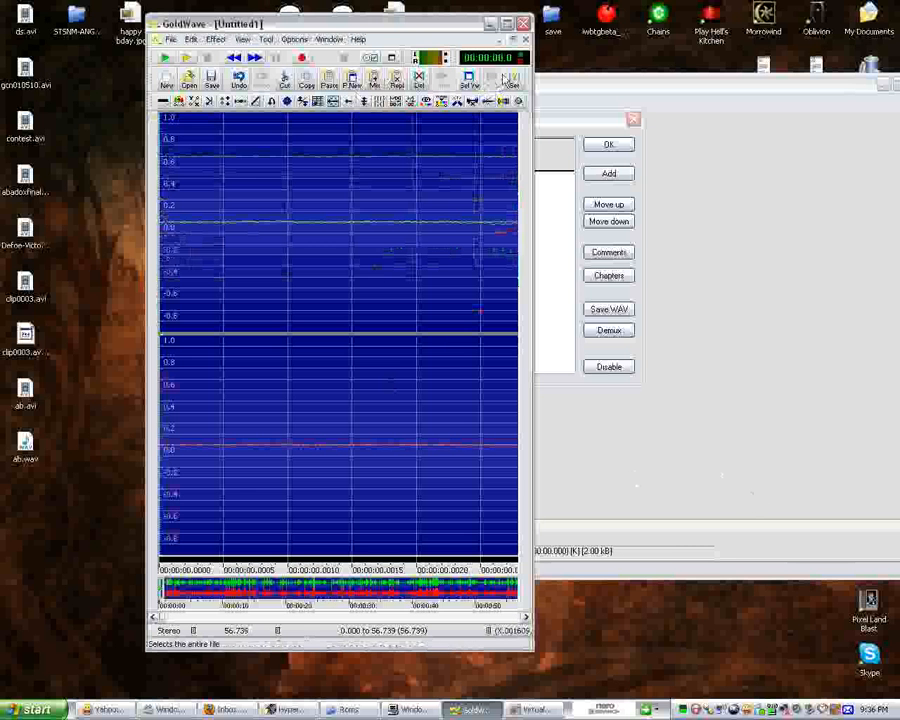
{"action": "left_click", "coordinate": [513, 40]}
{"action": "key", "text": "alt+f"}
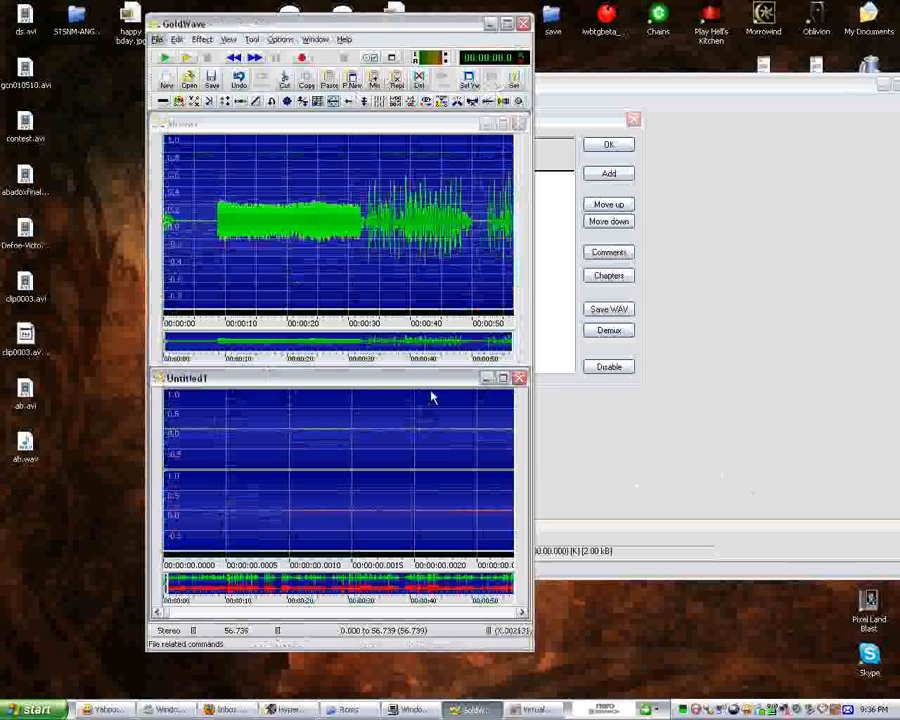
{"action": "type", "text": "a"}
{"action": "type", "text": "ab"}
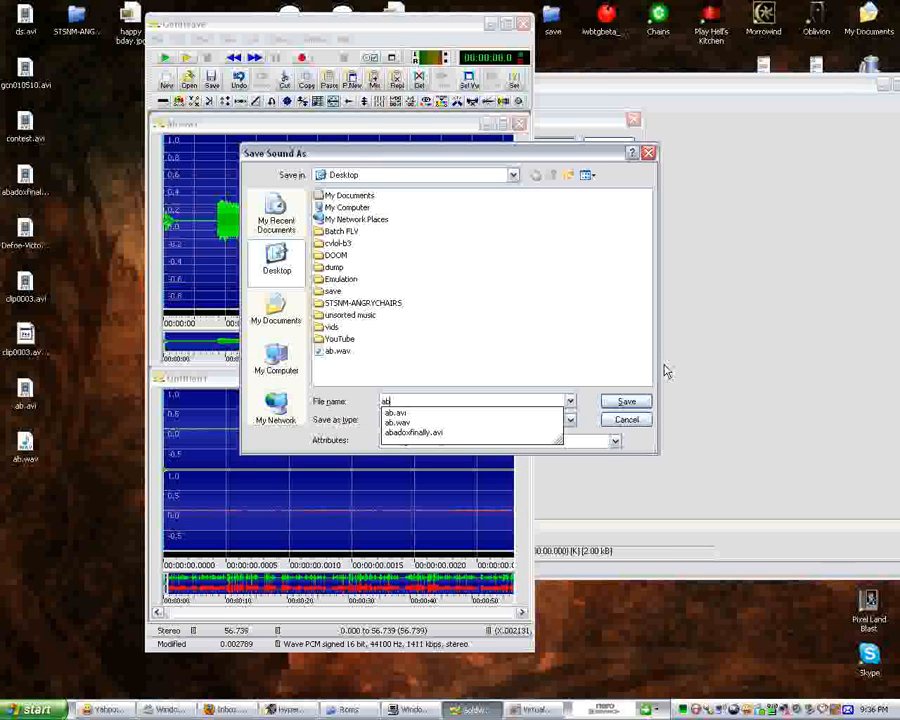
{"action": "left_click", "coordinate": [358, 429]}
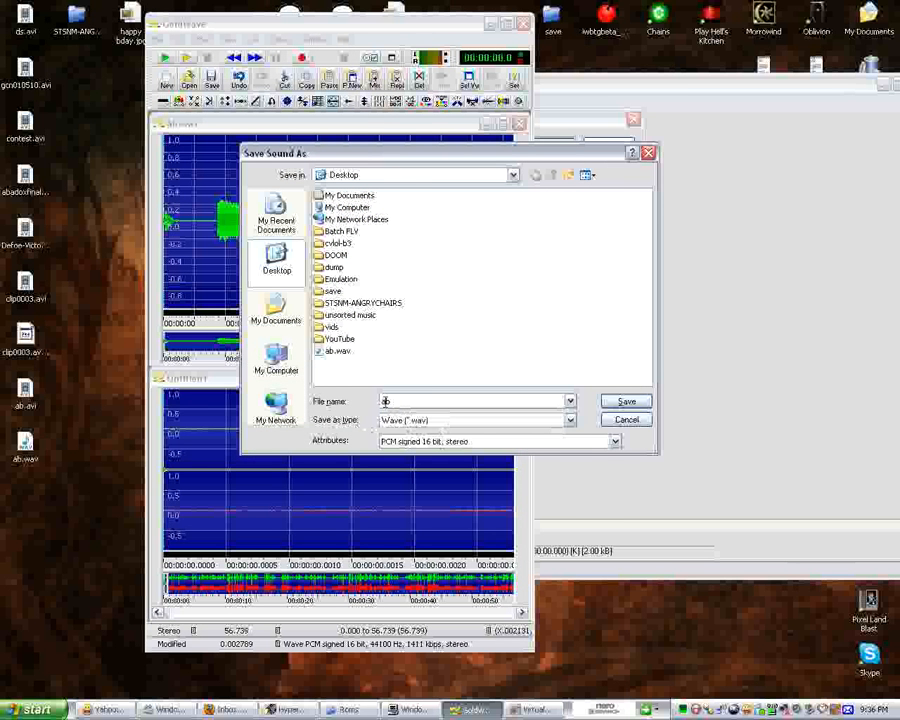
{"action": "left_click", "coordinate": [500, 424]}
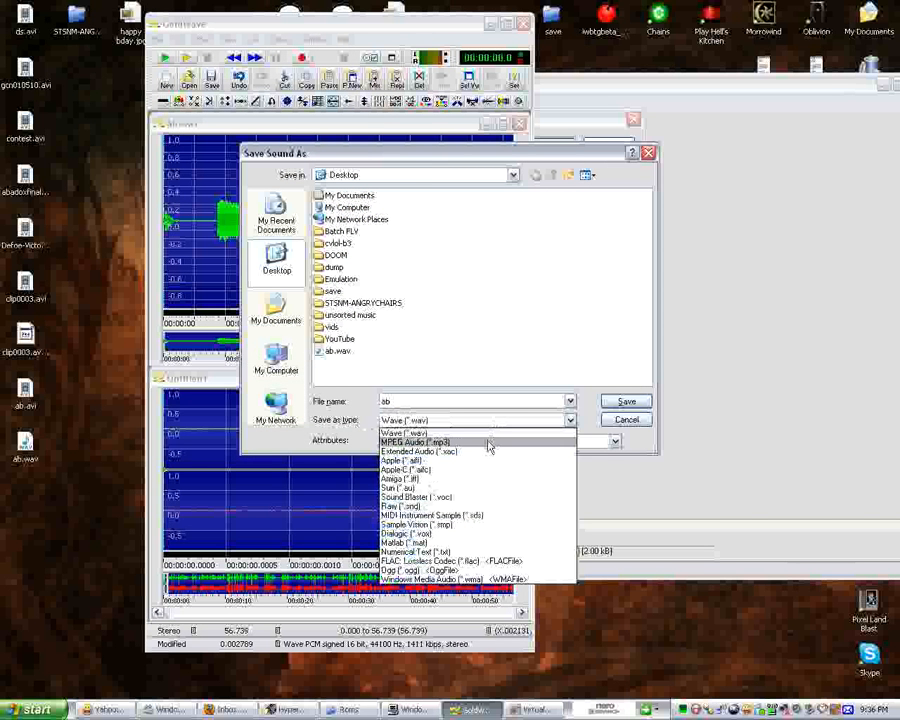
{"action": "left_click", "coordinate": [489, 446]}
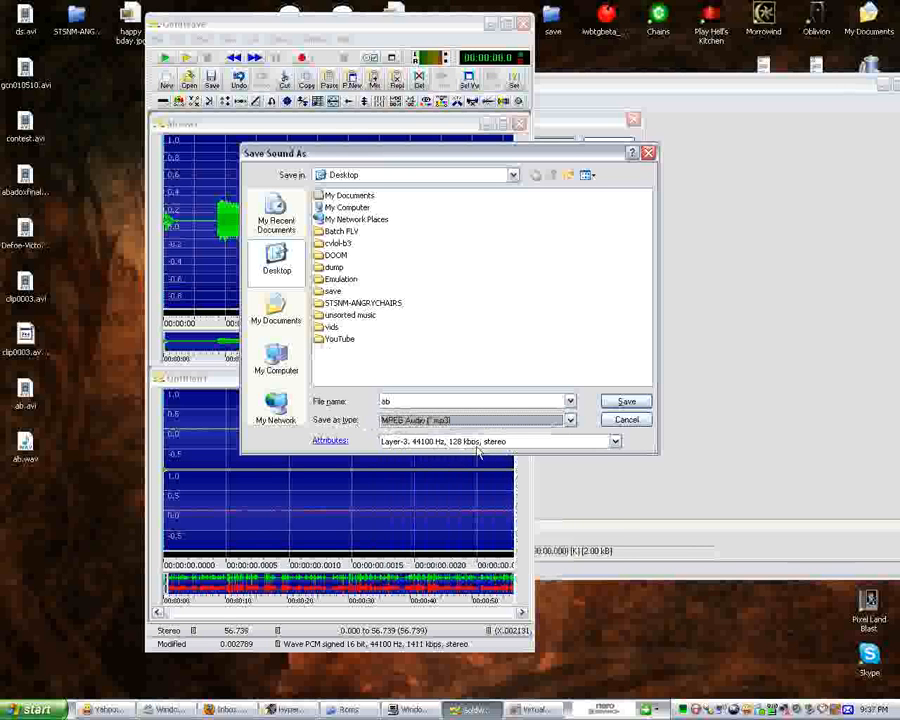
{"action": "left_click", "coordinate": [616, 443]}
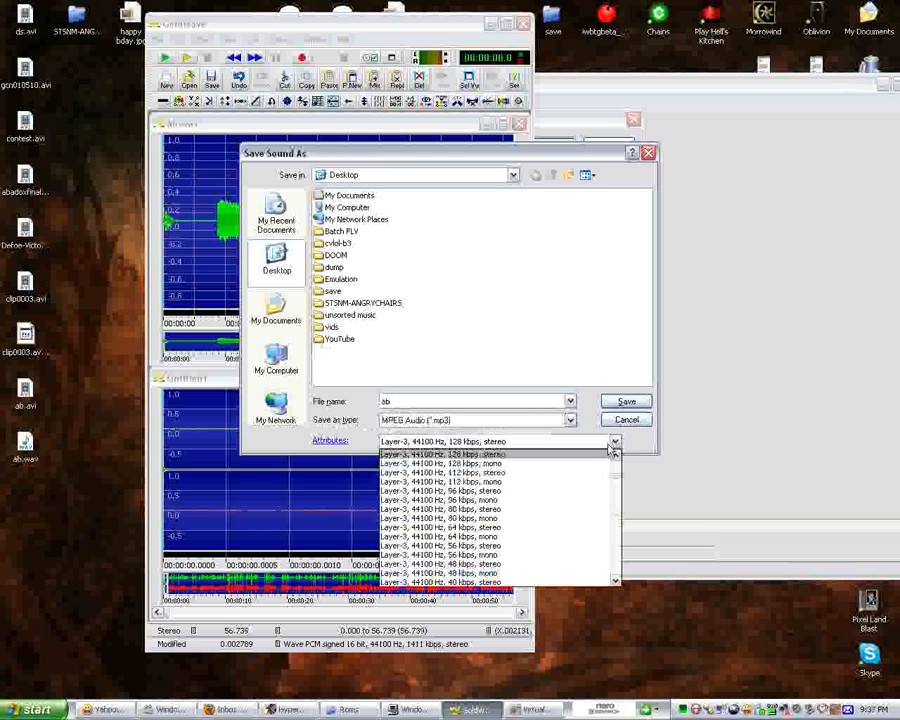
{"action": "left_click", "coordinate": [553, 453]}
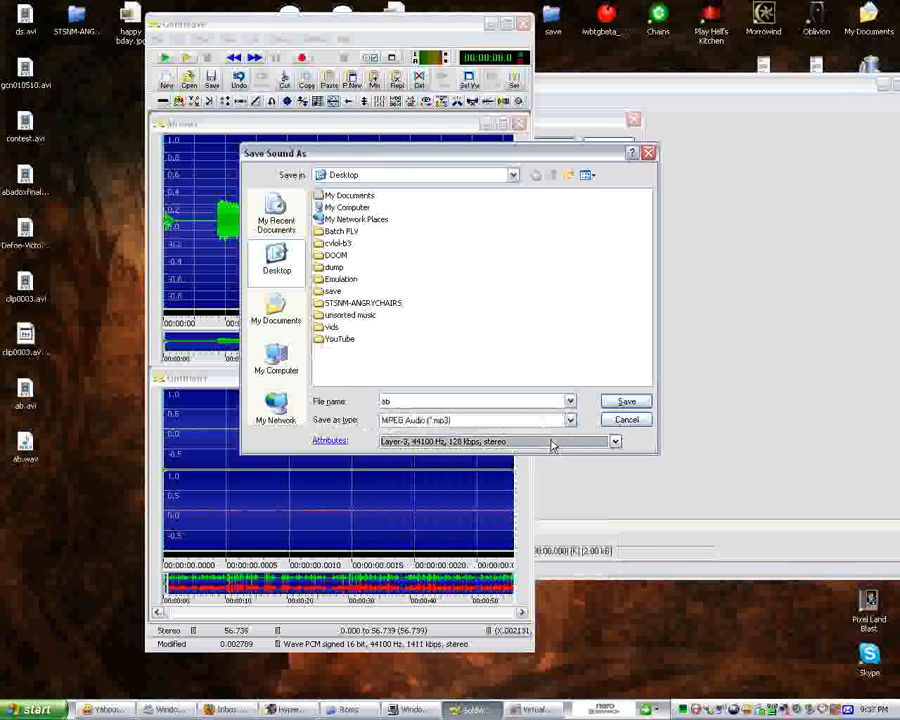
{"action": "left_click", "coordinate": [628, 401]}
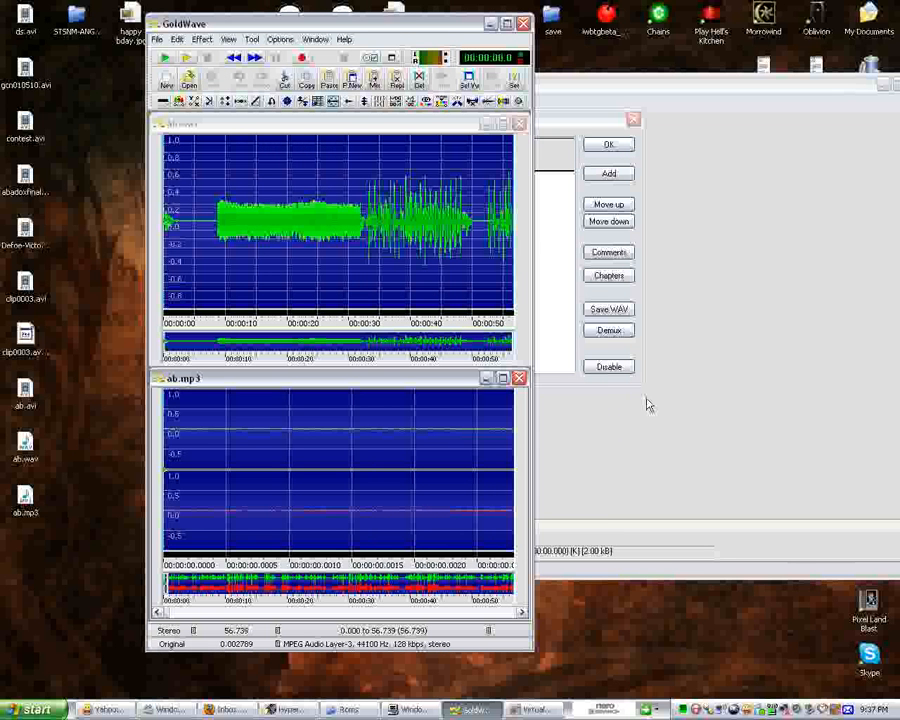
Step: Close ab.wav and ab.mp3, and minimize GoldWave to return to VirtualDub's Available streams dialog
{"action": "left_click", "coordinate": [519, 123]}
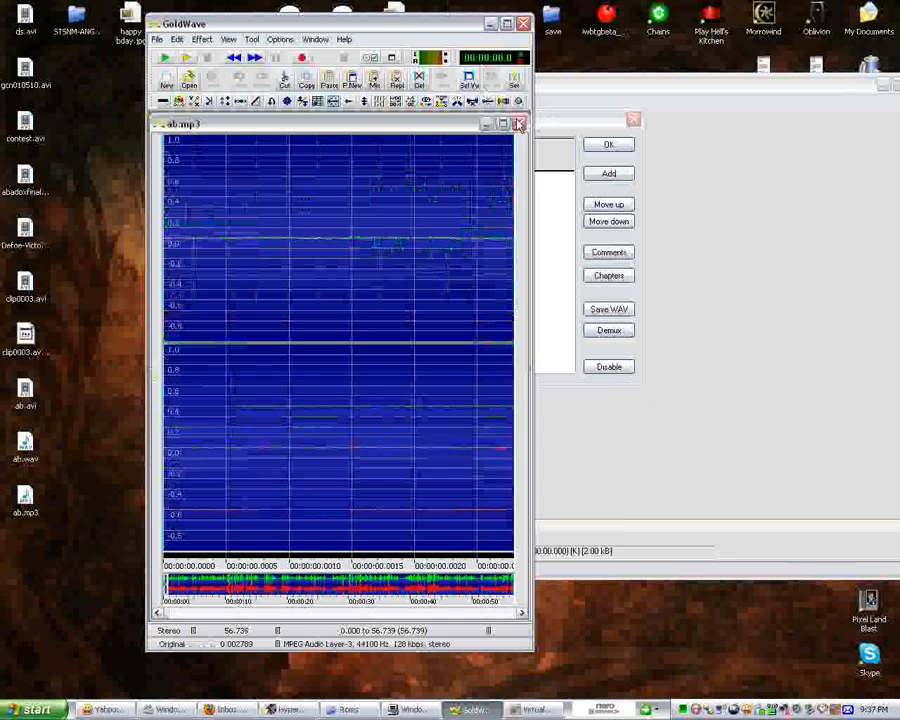
{"action": "left_click", "coordinate": [517, 122]}
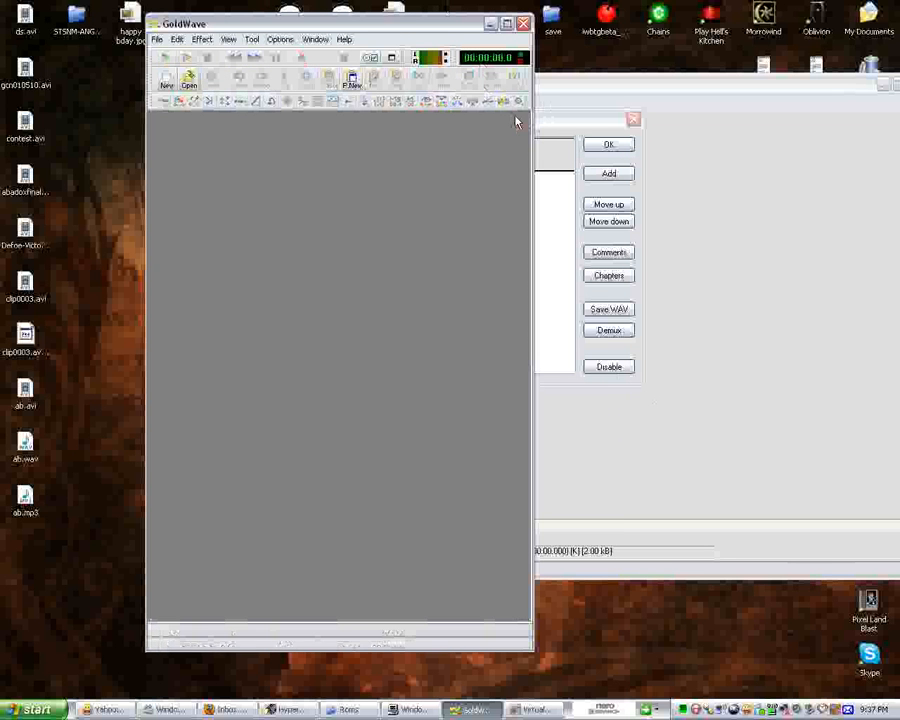
{"action": "left_click", "coordinate": [490, 23]}
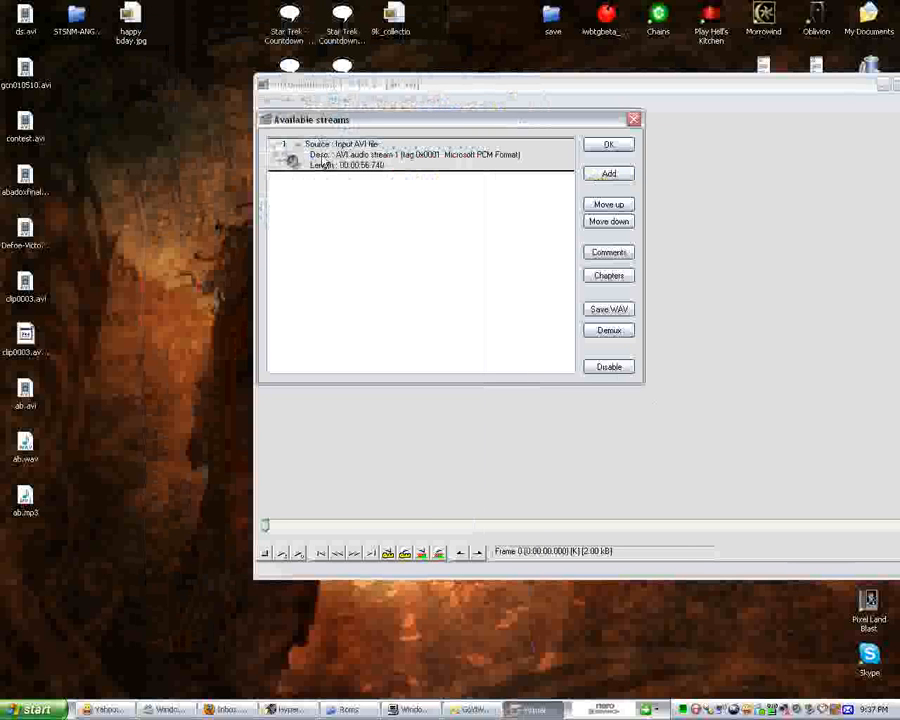
Step: Add ab.mp3 from the Desktop as an audio stream and move it above the AVI's original audio stream
{"action": "left_click", "coordinate": [607, 175]}
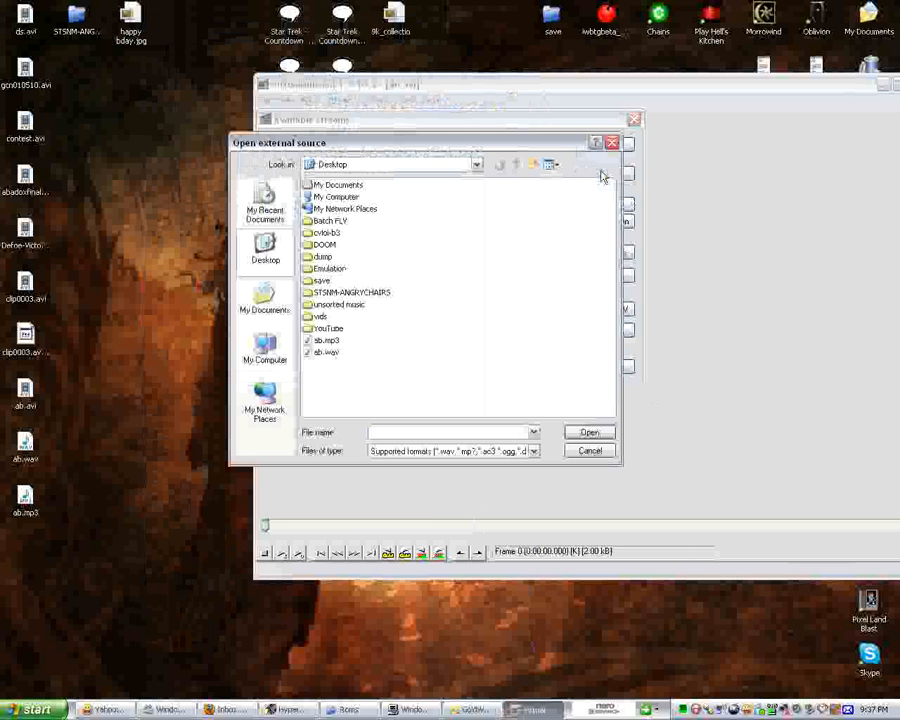
{"action": "double_click", "coordinate": [328, 341]}
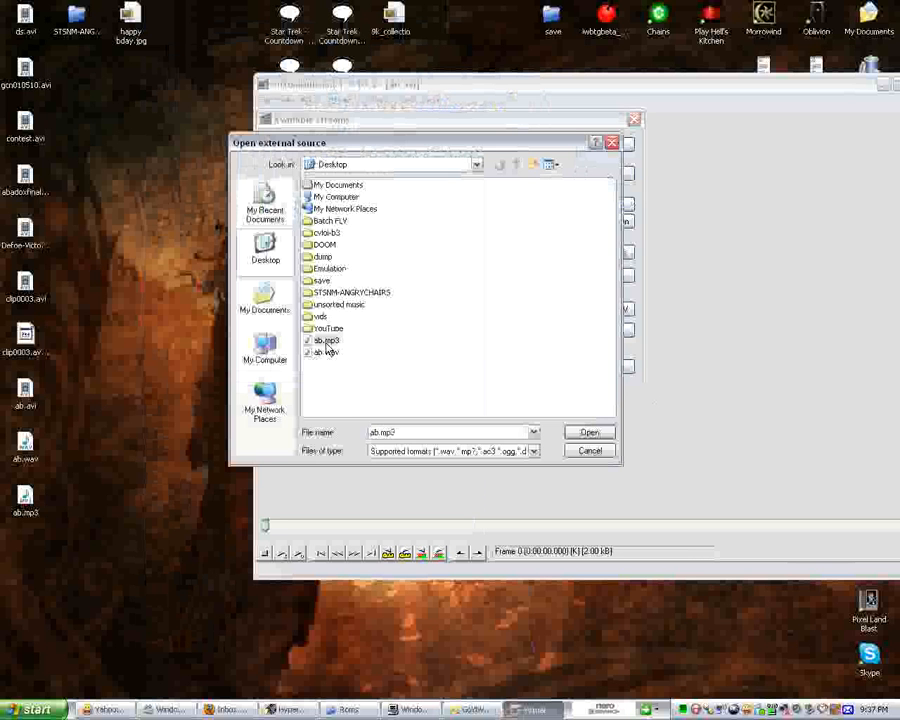
{"action": "left_click", "coordinate": [457, 190]}
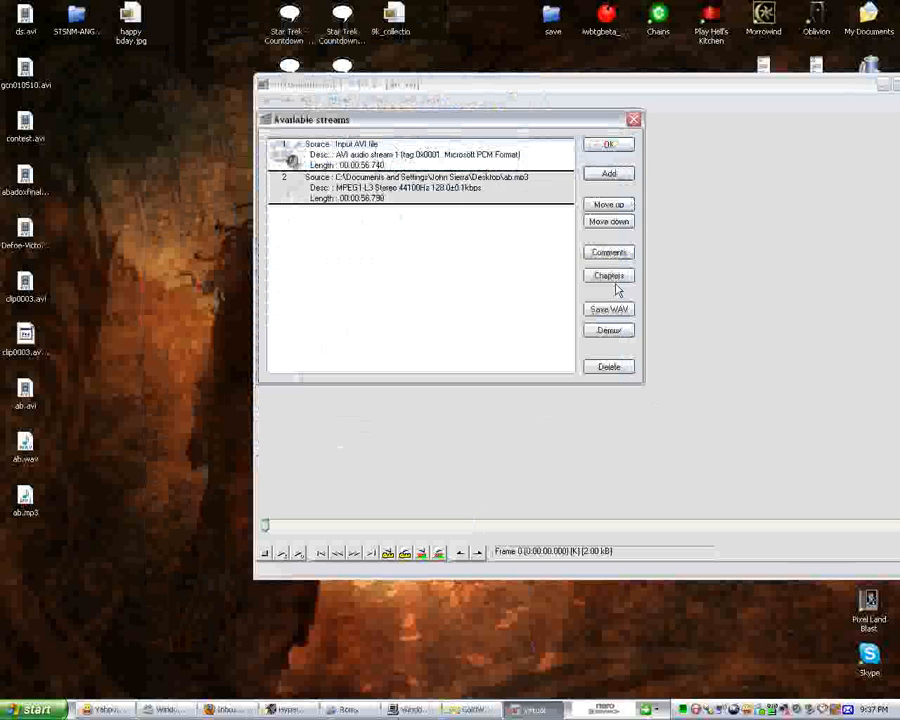
{"action": "left_click", "coordinate": [612, 205]}
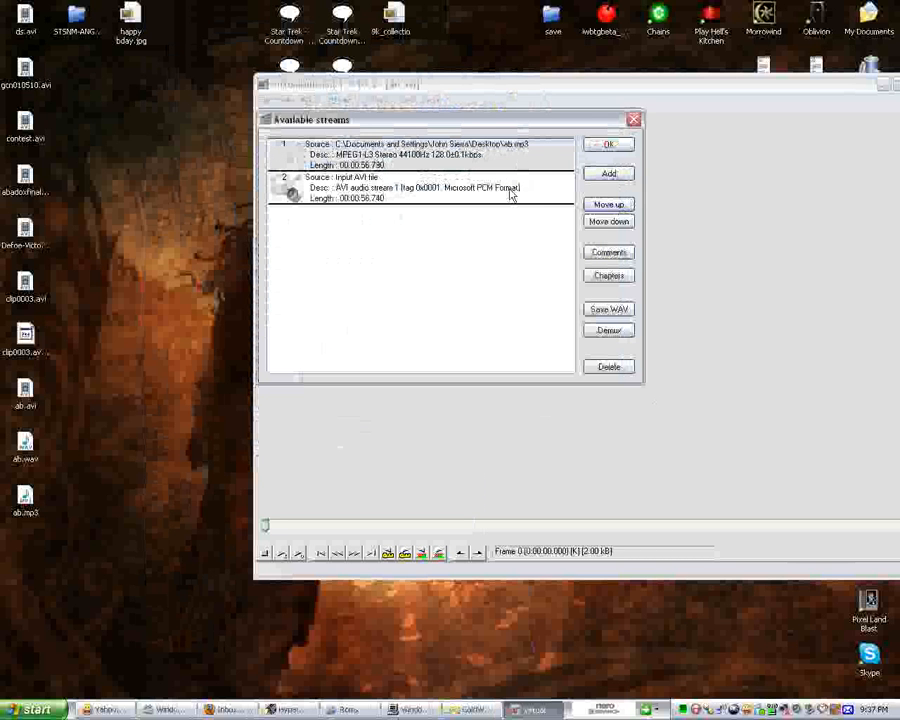
Step: Disable the input AVI's original PCM audio stream and accept the stream list
{"action": "left_click", "coordinate": [434, 196]}
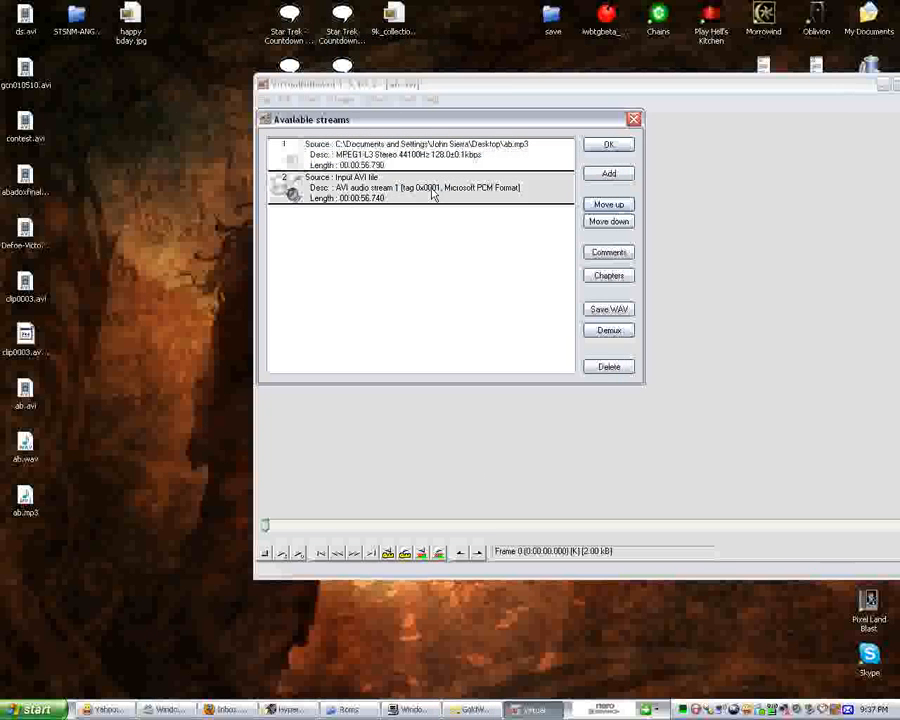
{"action": "left_click", "coordinate": [598, 367]}
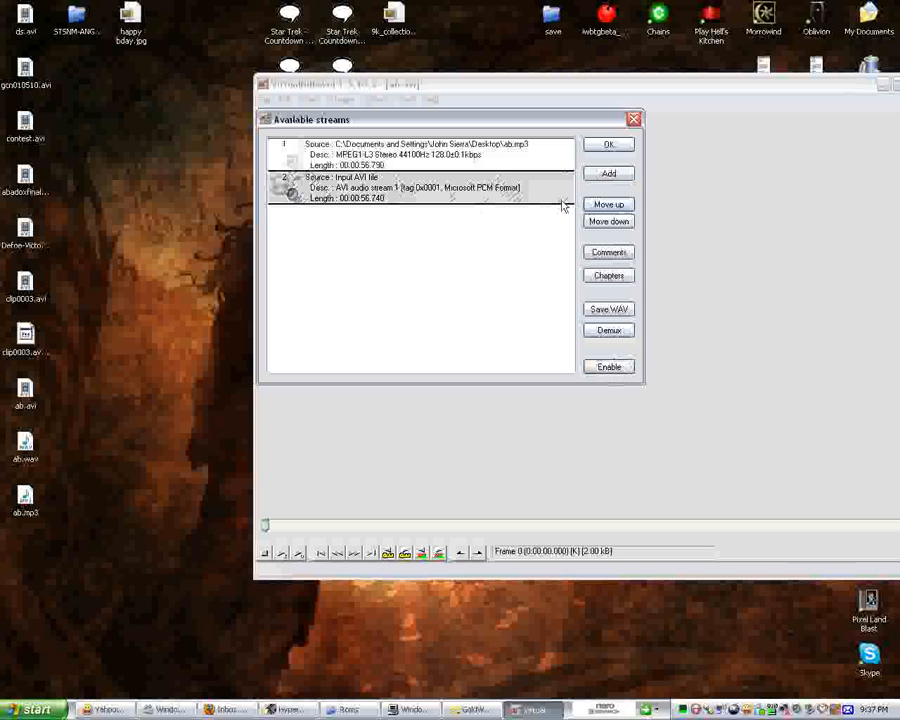
{"action": "left_click", "coordinate": [608, 146]}
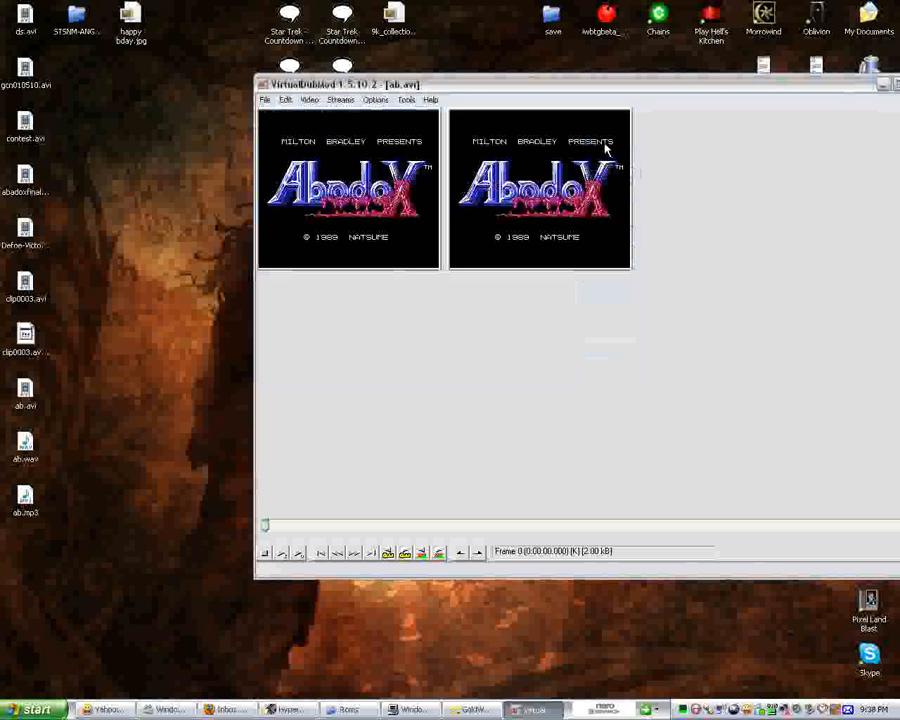
Step: Save the video to the Desktop as abadoxtest in AVI format with the video mode set to Direct stream copy
{"action": "left_click", "coordinate": [265, 100]}
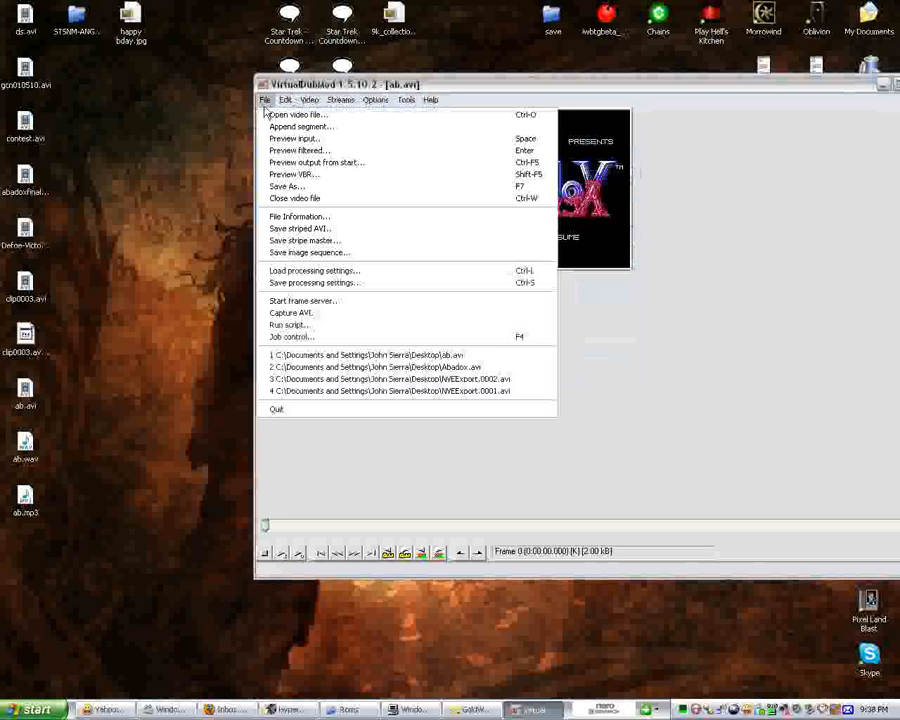
{"action": "left_click", "coordinate": [295, 187]}
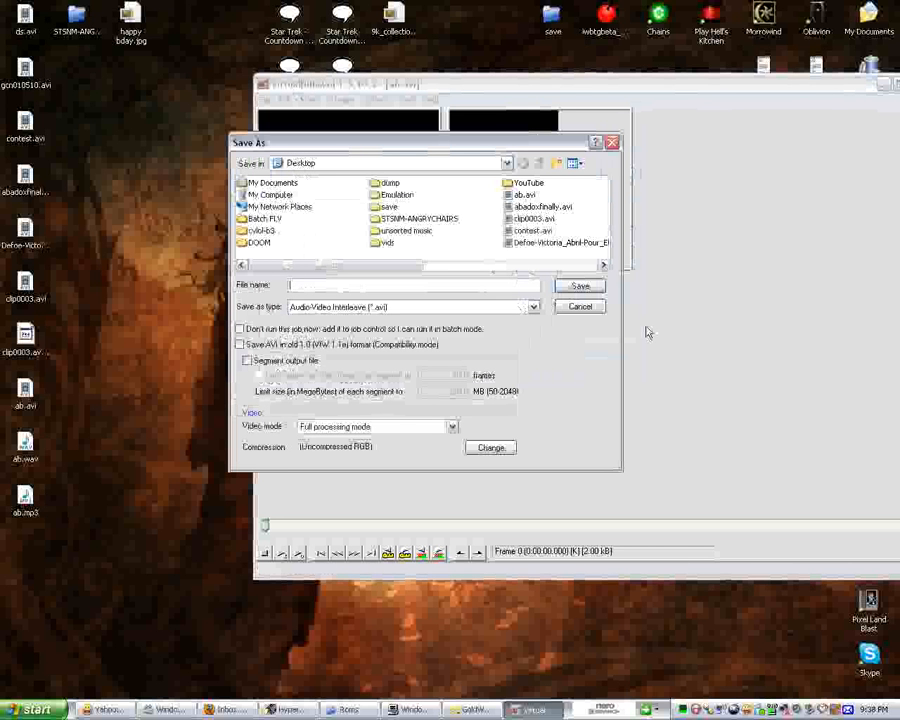
{"action": "type", "text": "abadoxtest"}
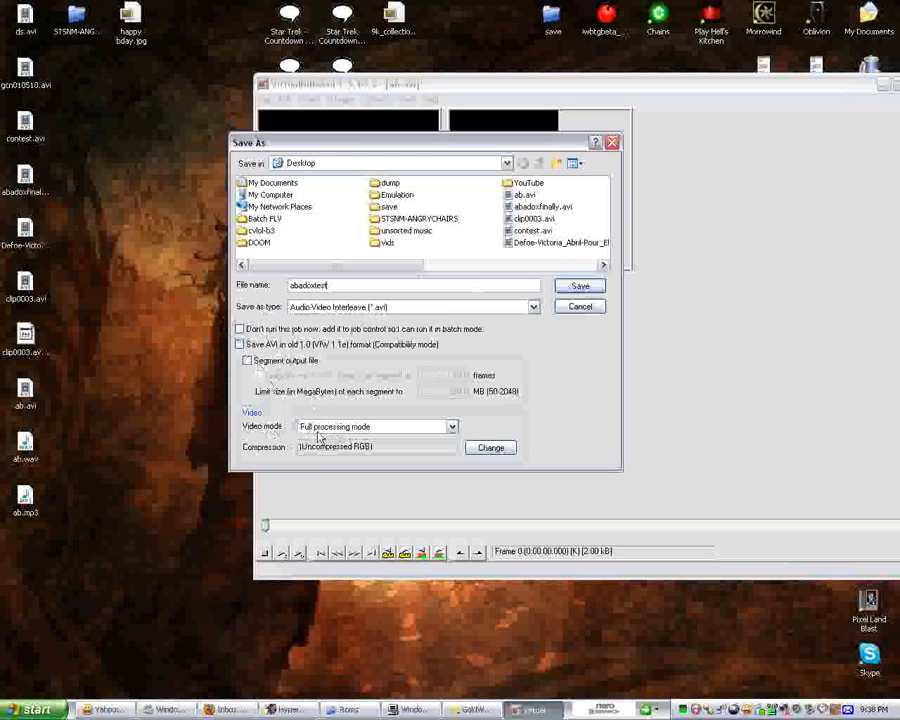
{"action": "left_click", "coordinate": [452, 428]}
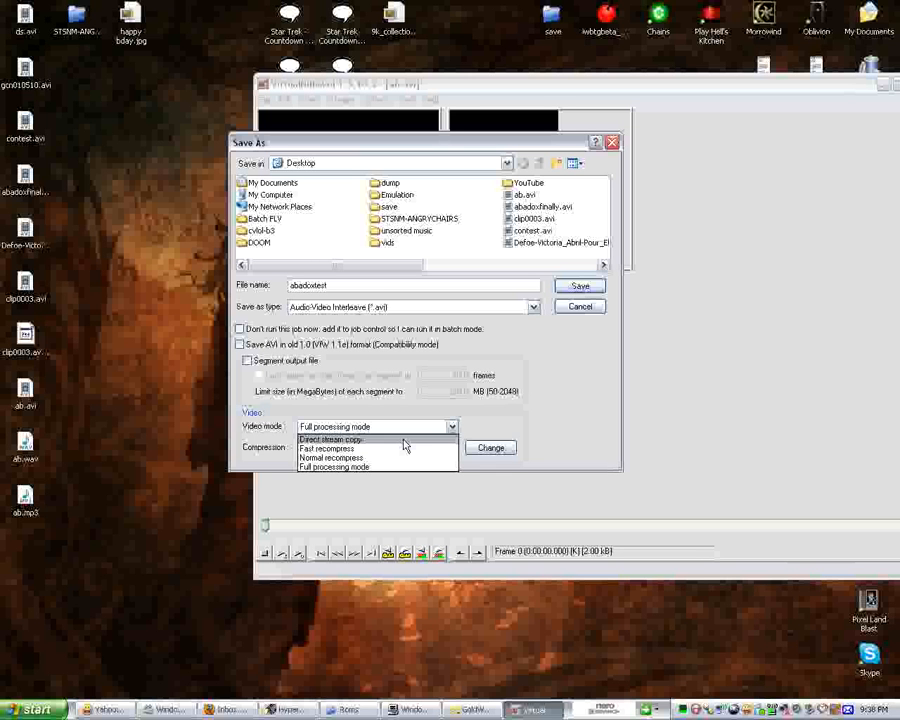
{"action": "left_click", "coordinate": [405, 441]}
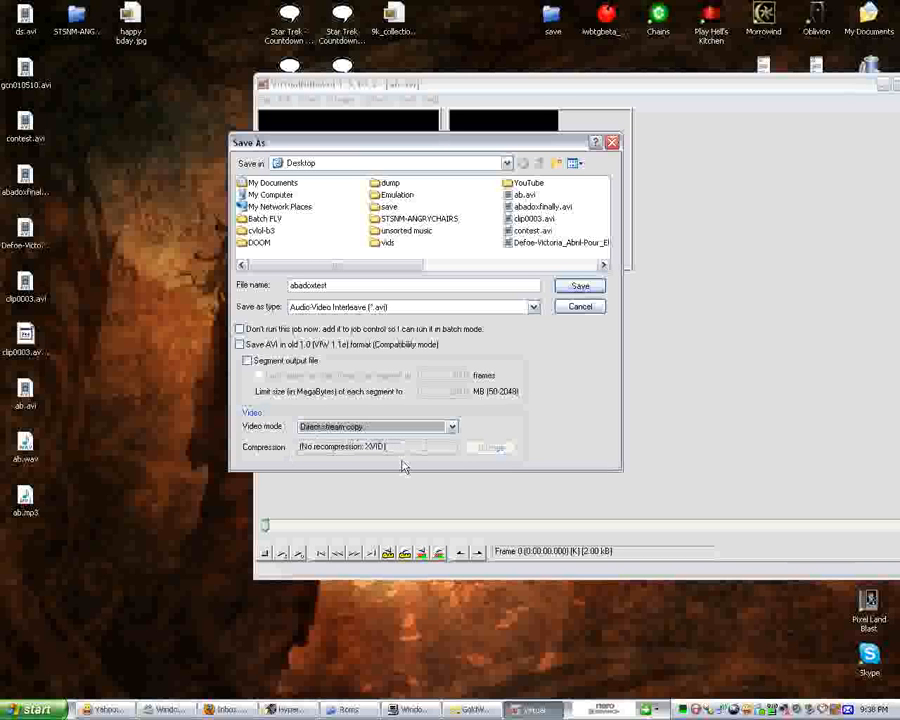
{"action": "left_click", "coordinate": [589, 287]}
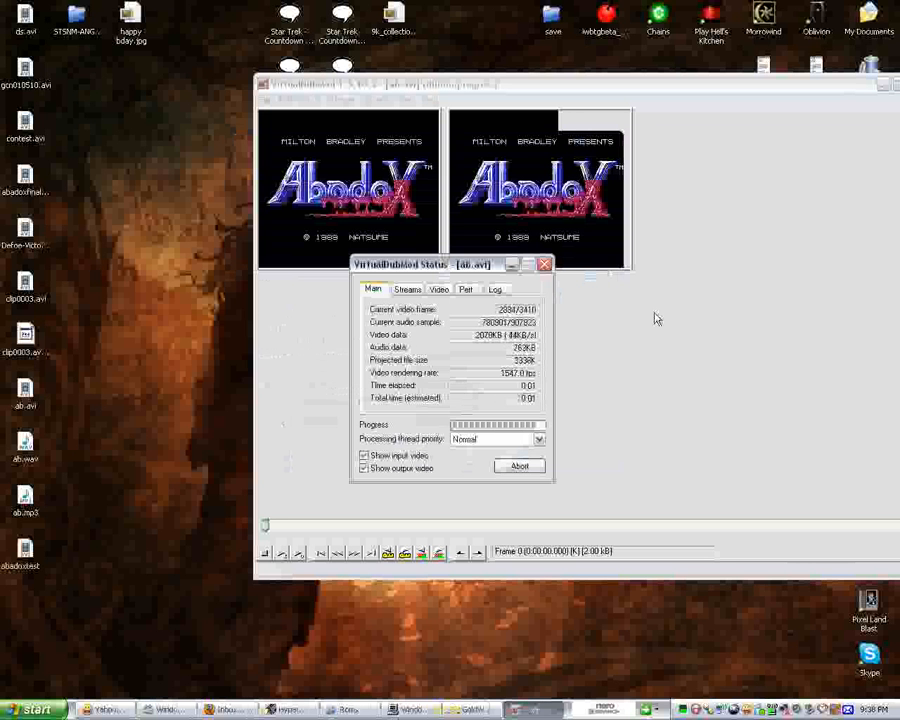
Step: Play abadoxtest in Windows Media Player, skip through several points to check the audio, and close the player
{"action": "left_click", "coordinate": [25, 555]}
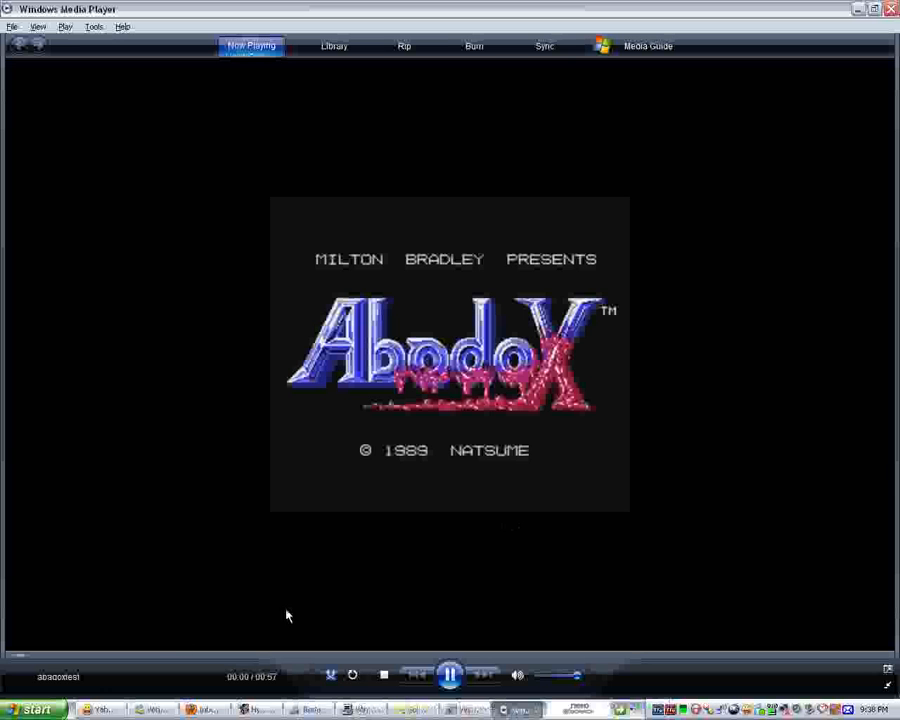
{"action": "left_click", "coordinate": [402, 657]}
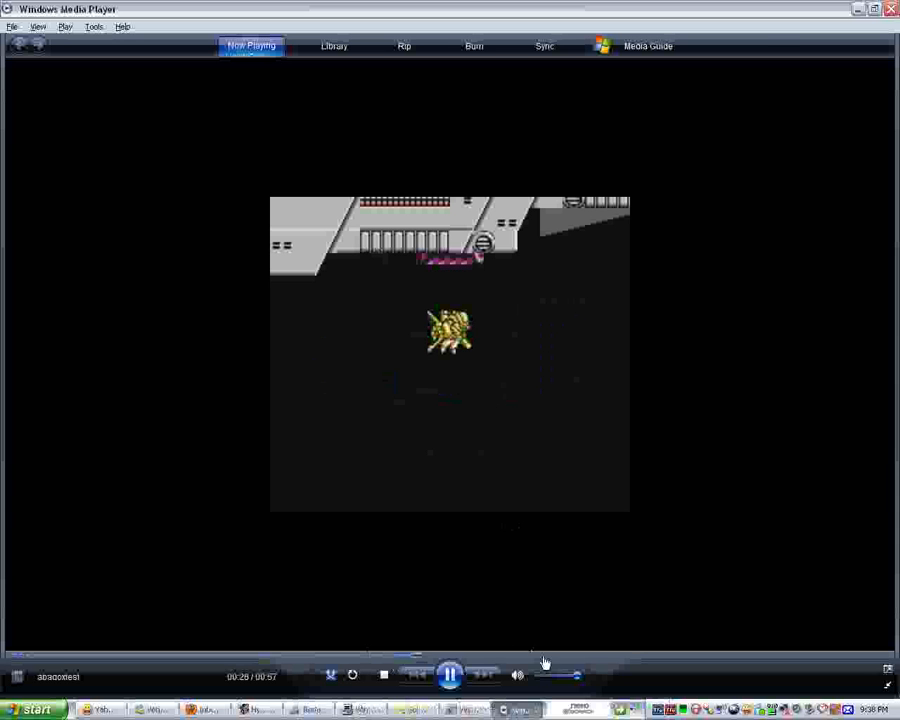
{"action": "left_click", "coordinate": [561, 657]}
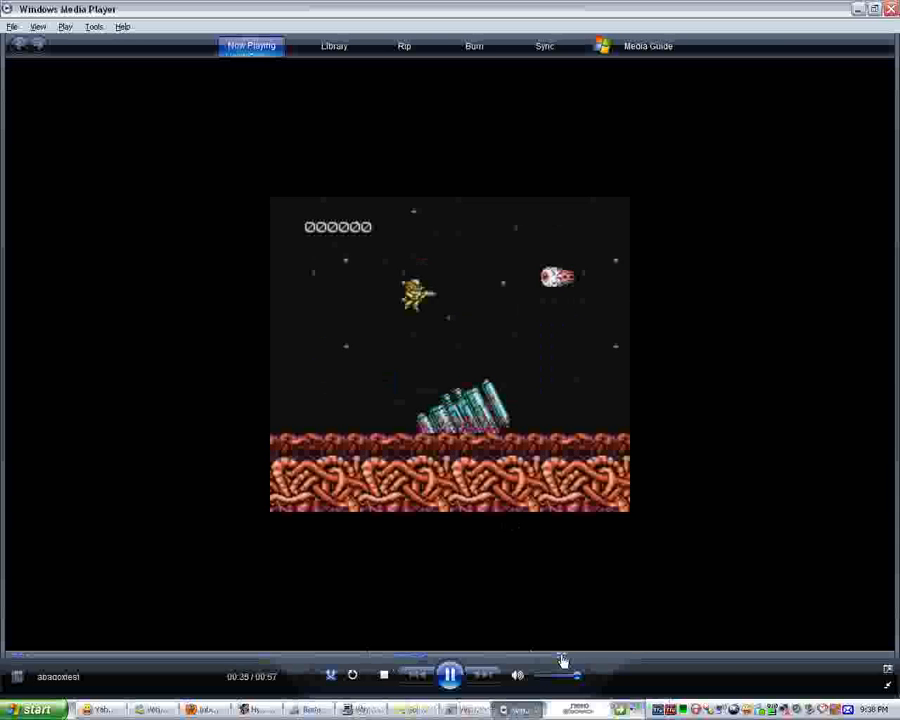
{"action": "left_click", "coordinate": [727, 657]}
{"action": "left_click", "coordinate": [891, 9]}
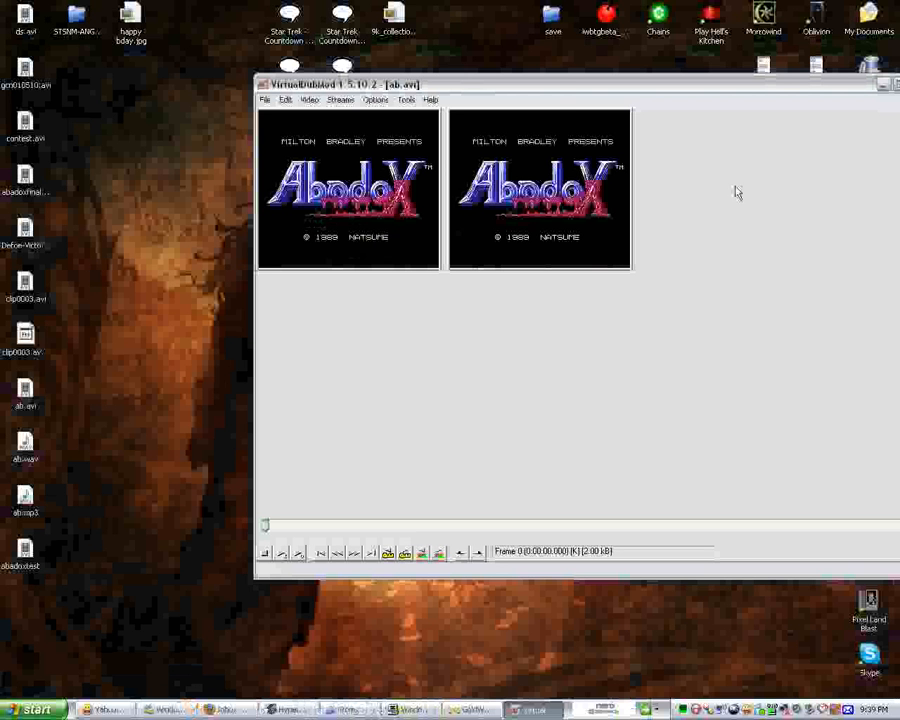
{"action": "left_click_drag", "start_coordinate": [504, 84], "coordinate": [455, 92]}
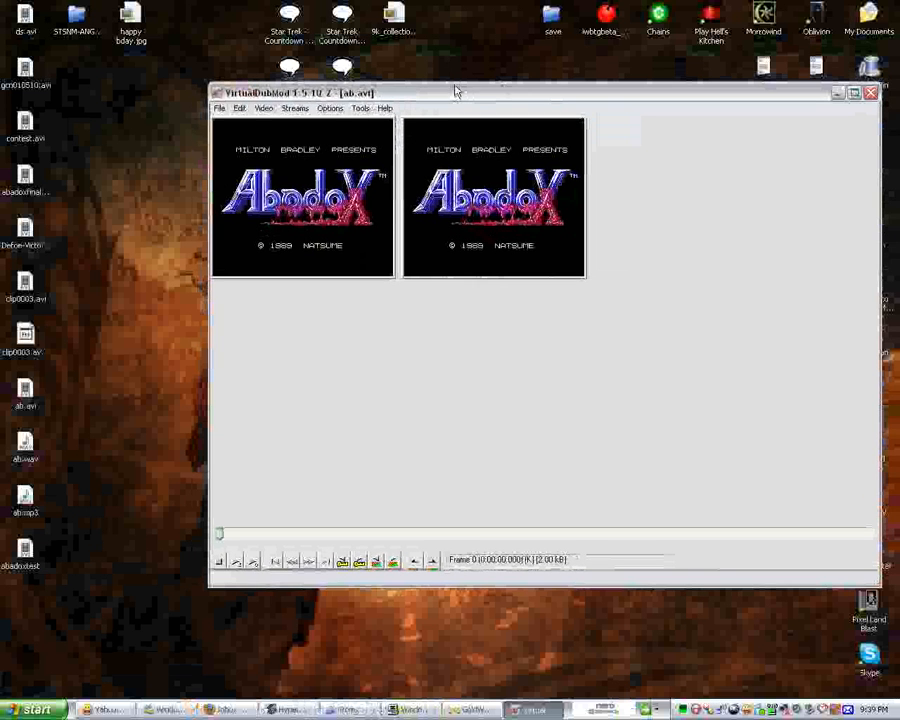
{"action": "left_click", "coordinate": [291, 109]}
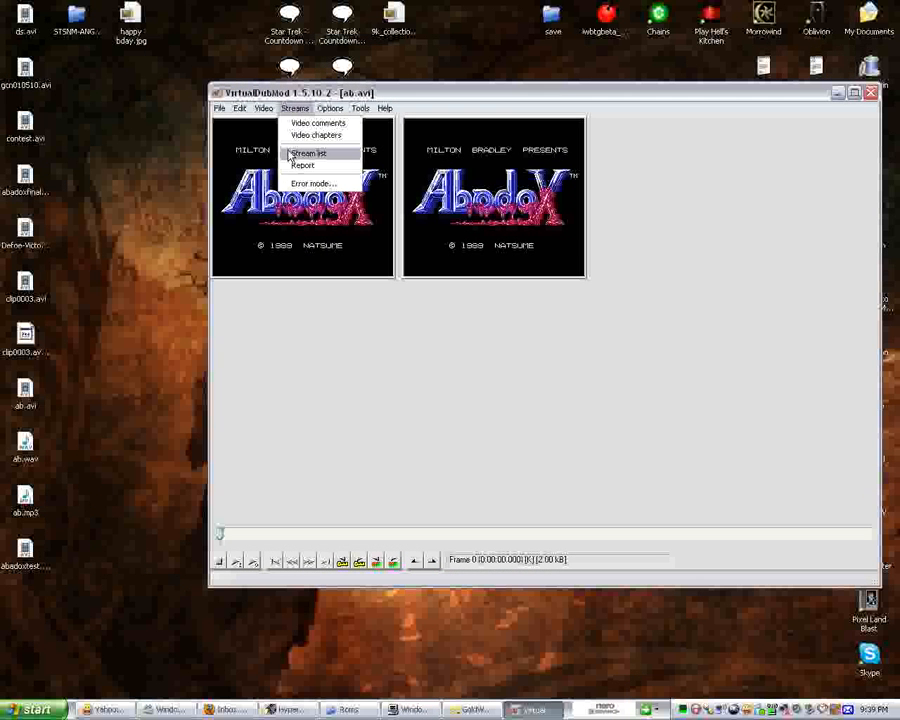
{"action": "left_click", "coordinate": [727, 405]}
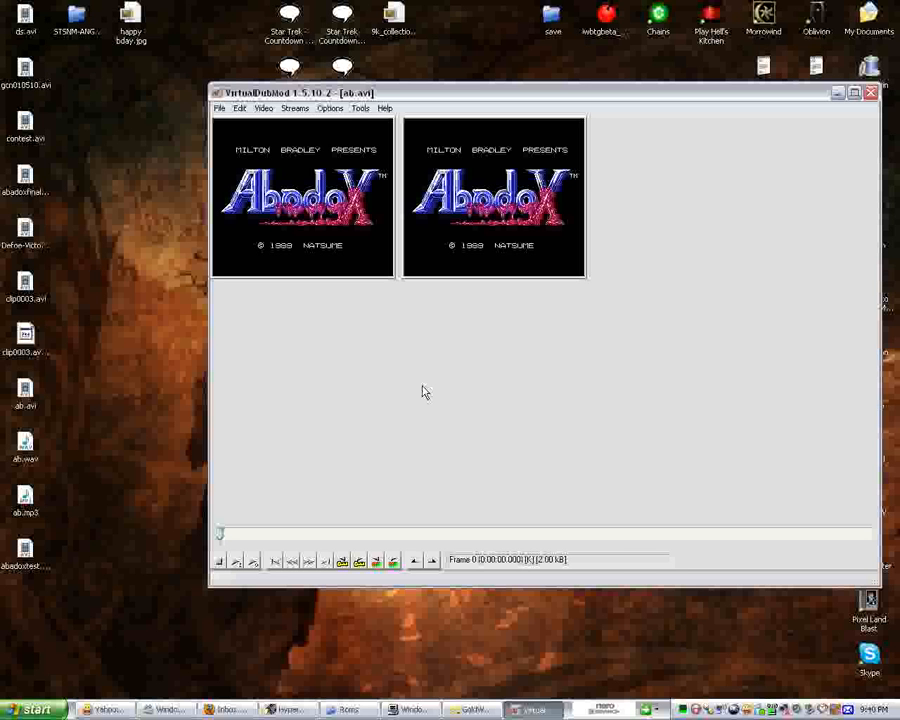
{"action": "left_click", "coordinate": [225, 710]}
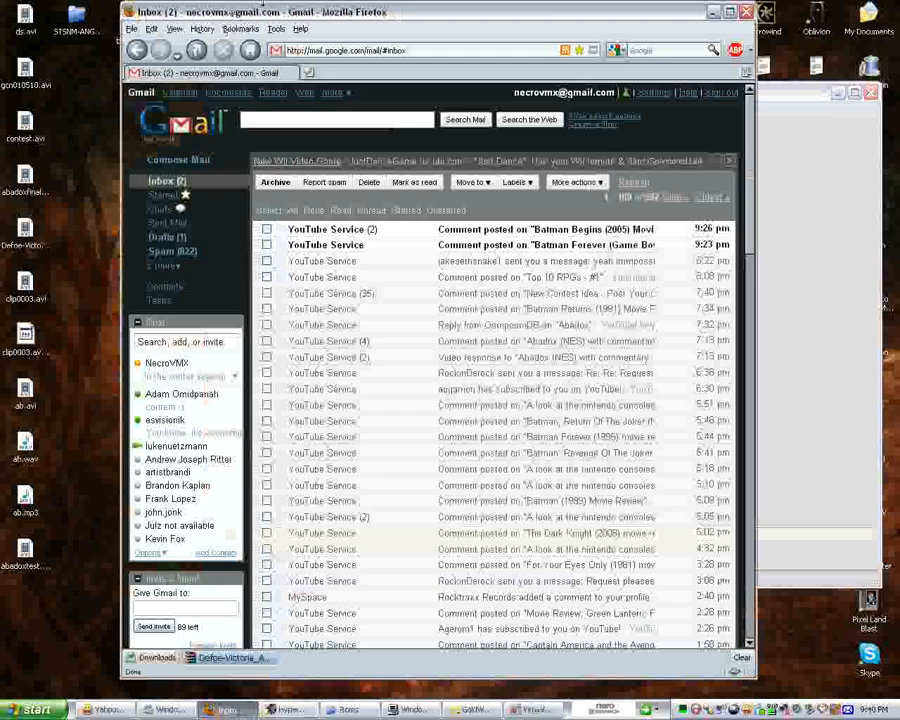
{"action": "double_click", "coordinate": [313, 72]}
{"action": "type", "text": "ww"}
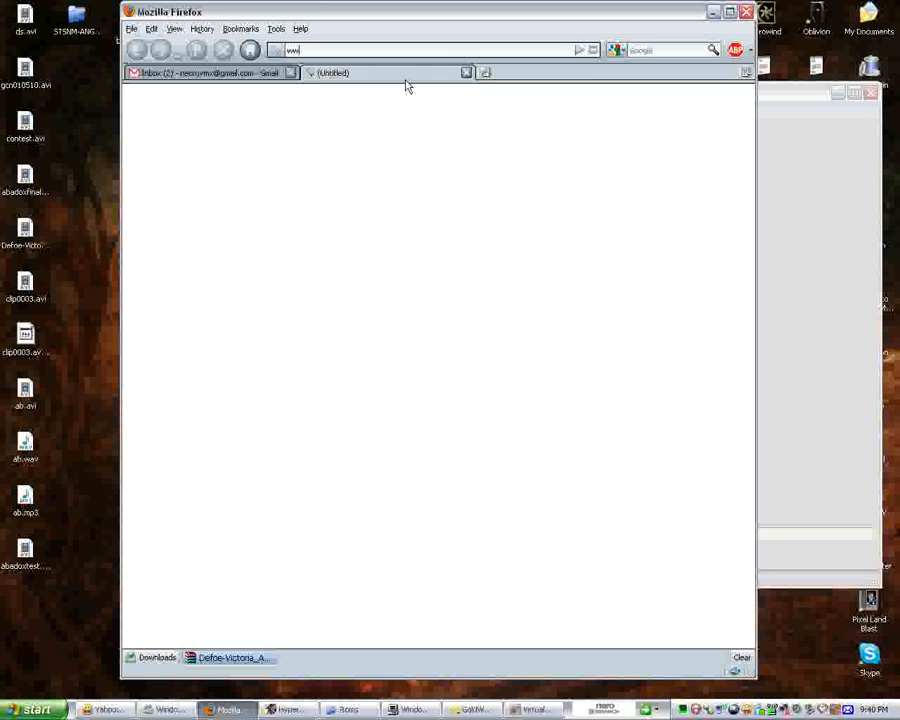
{"action": "type", "text": "w.basvideos.org"}
{"action": "key", "text": "Return"}
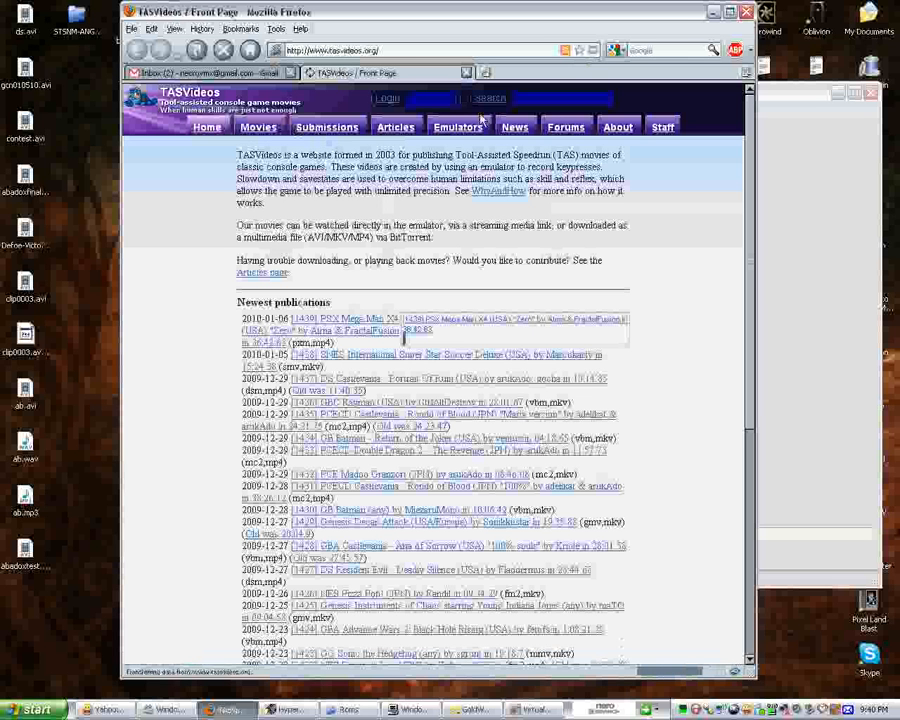
{"action": "left_click", "coordinate": [458, 127]}
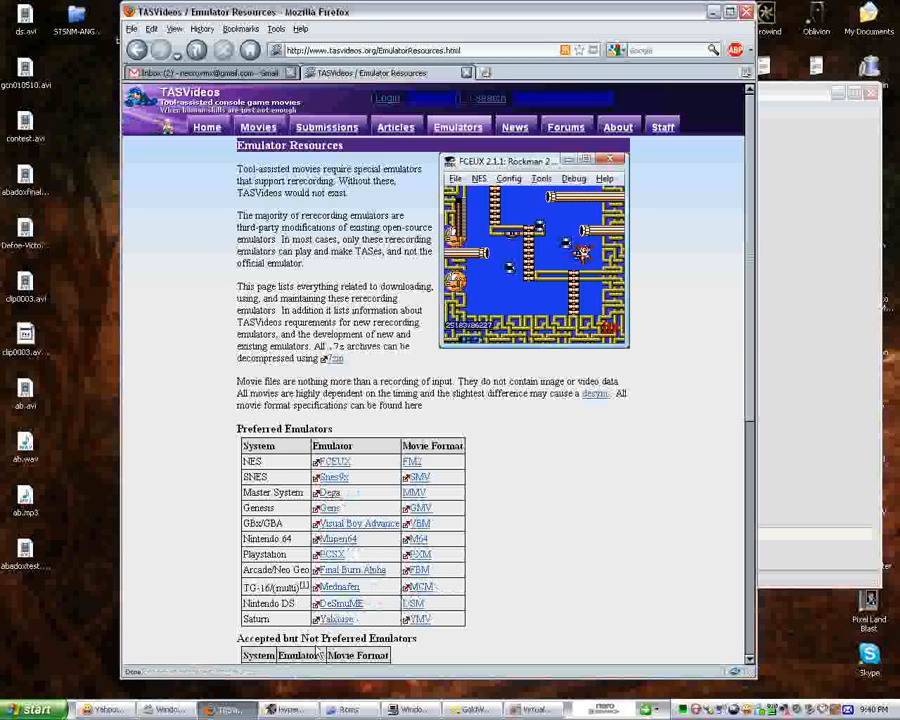
{"action": "left_click", "coordinate": [713, 12]}
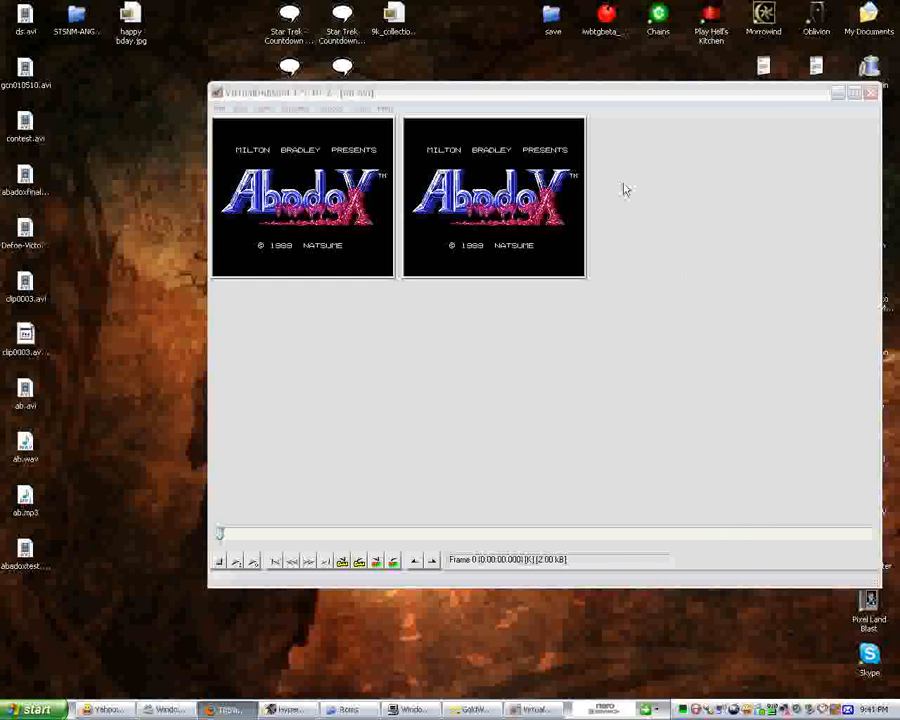
{"action": "left_click", "coordinate": [27, 395]}
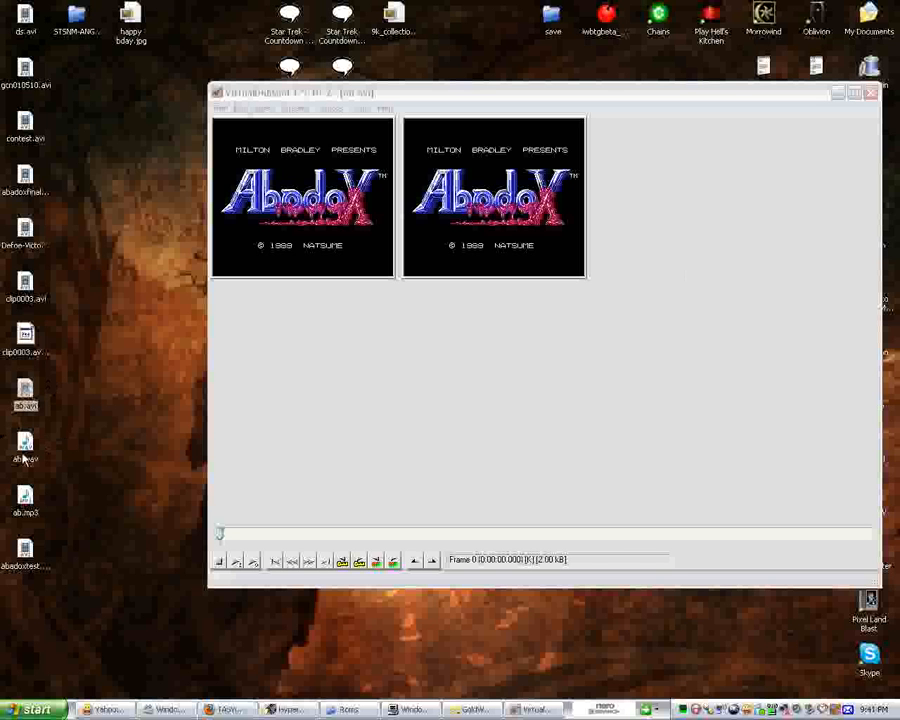
{"action": "left_click", "coordinate": [26, 549]}
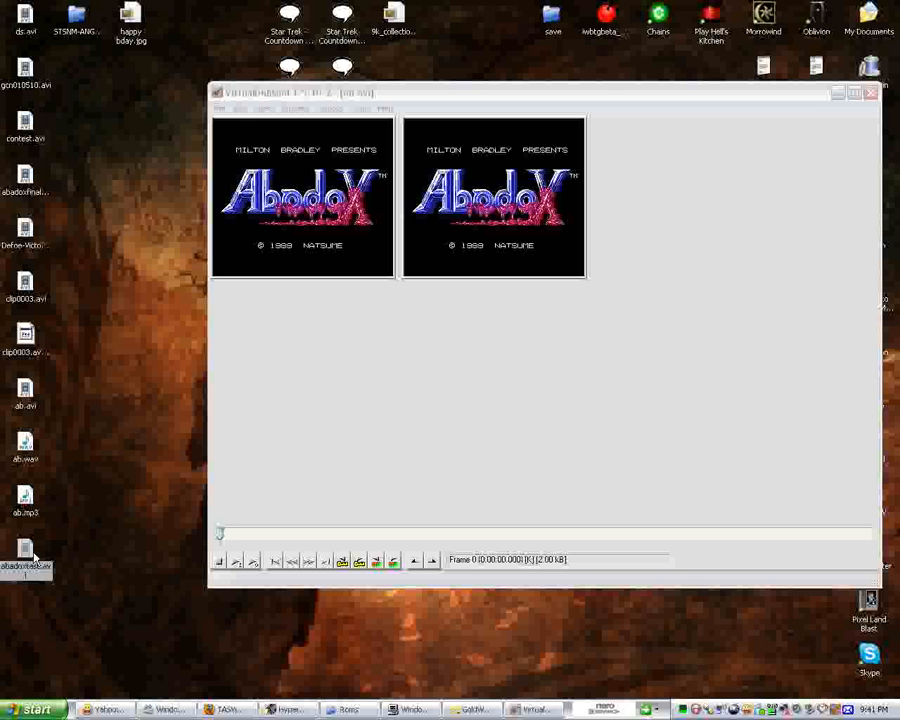
Step: Close the unneeded minimized program and move the VirtualDubMod window clear of the desktop icons
{"action": "right_click", "coordinate": [408, 707]}
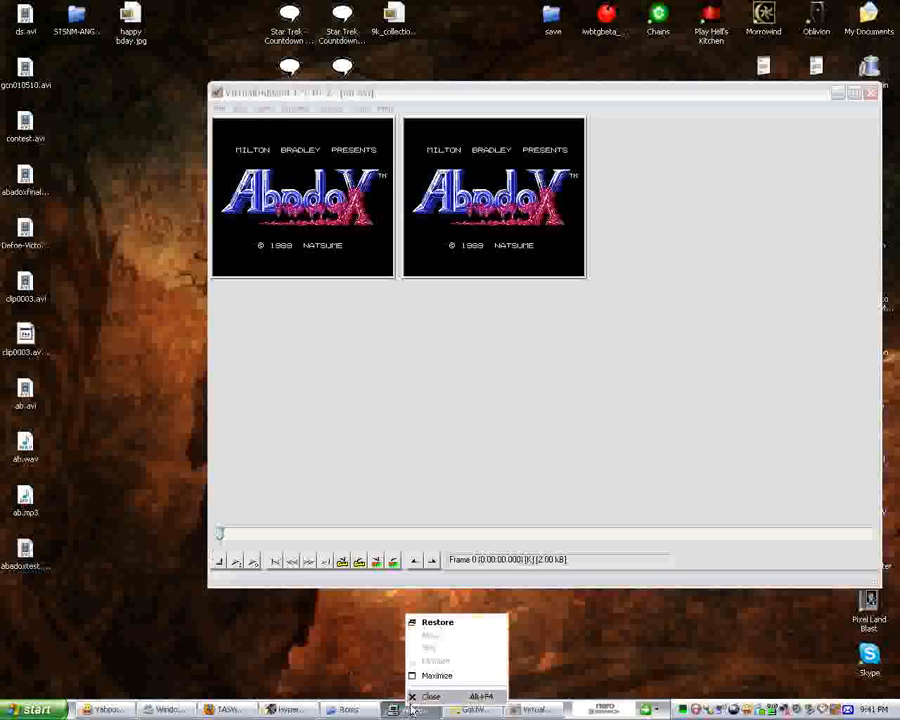
{"action": "left_click", "coordinate": [485, 693]}
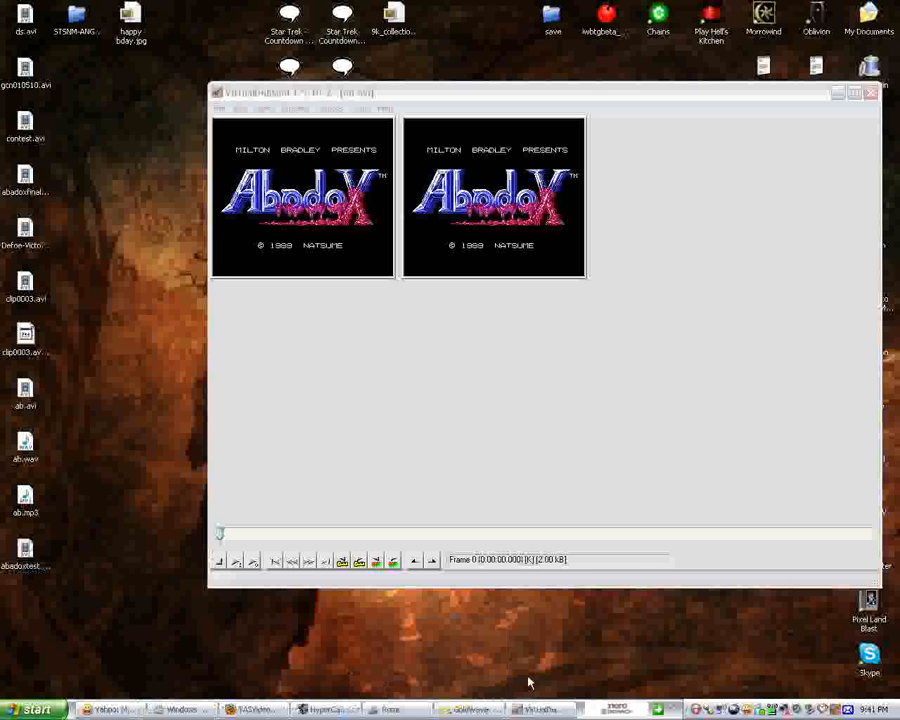
{"action": "left_click_drag", "start_coordinate": [639, 94], "coordinate": [485, 103]}
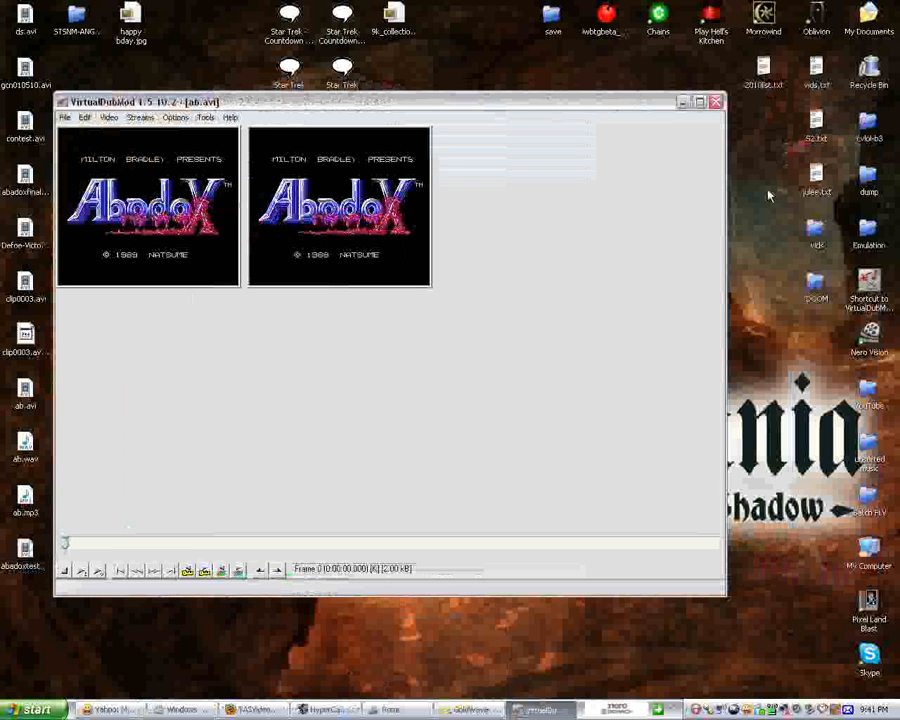
{"action": "left_click", "coordinate": [818, 248]}
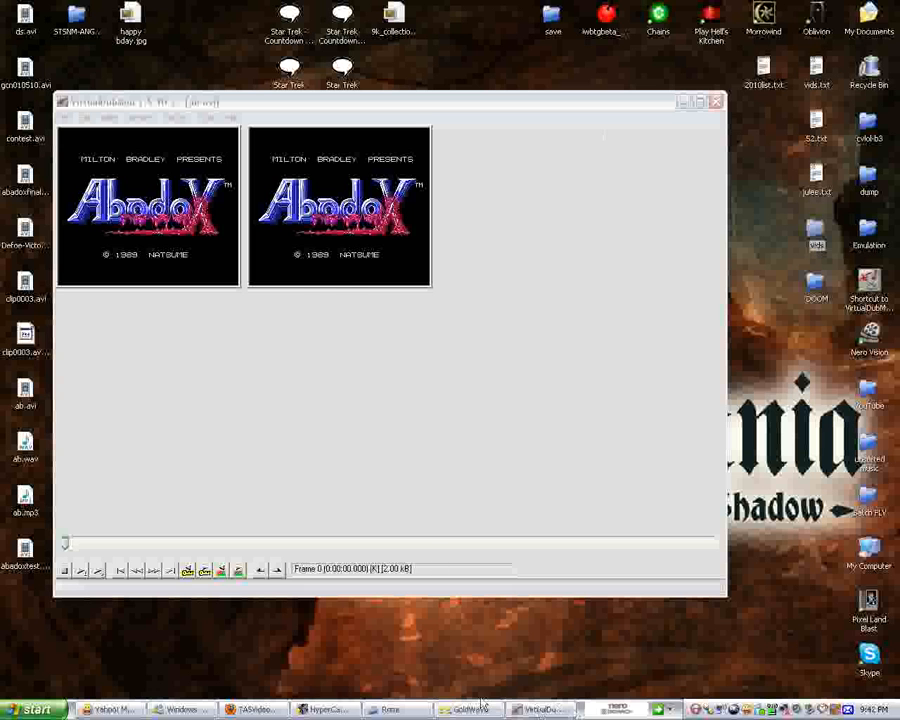
{"action": "left_click", "coordinate": [320, 709]}
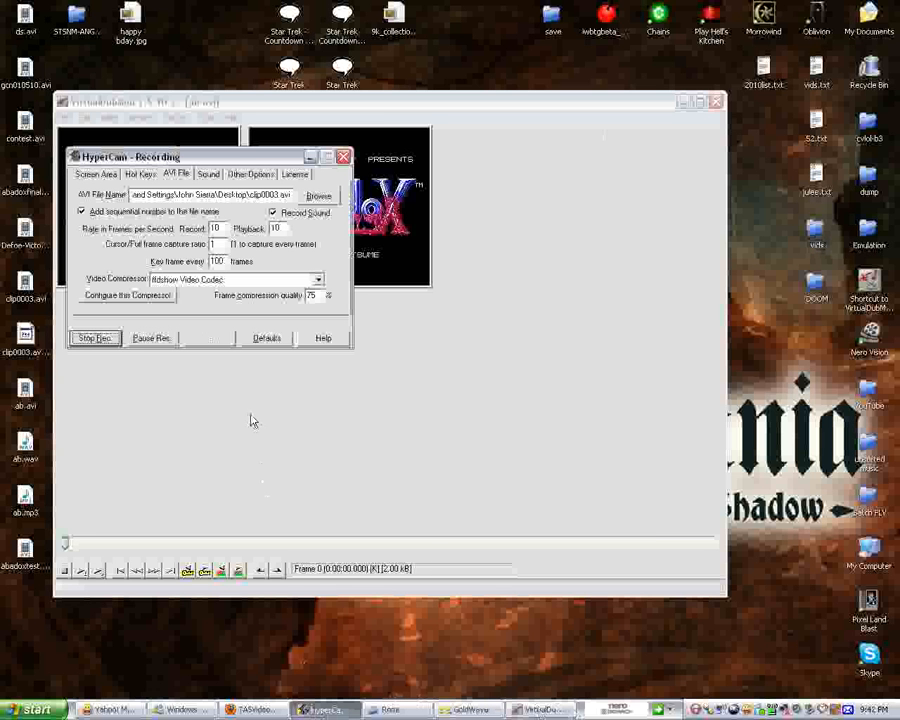